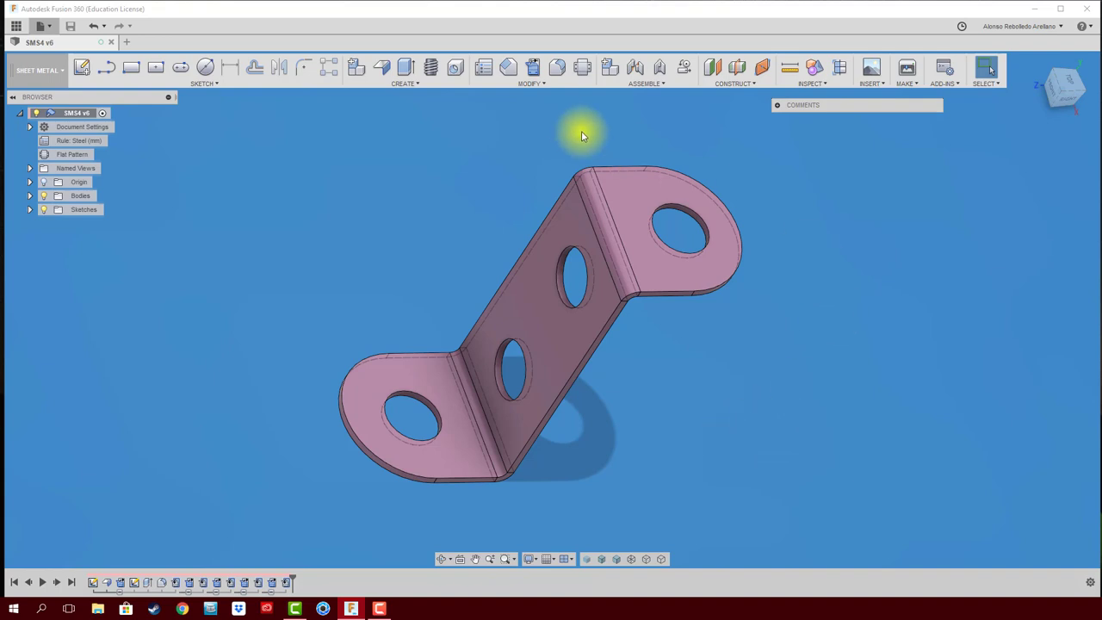
Unfold all bends of the bracket, keeping the middle face stationary
click(534, 68)
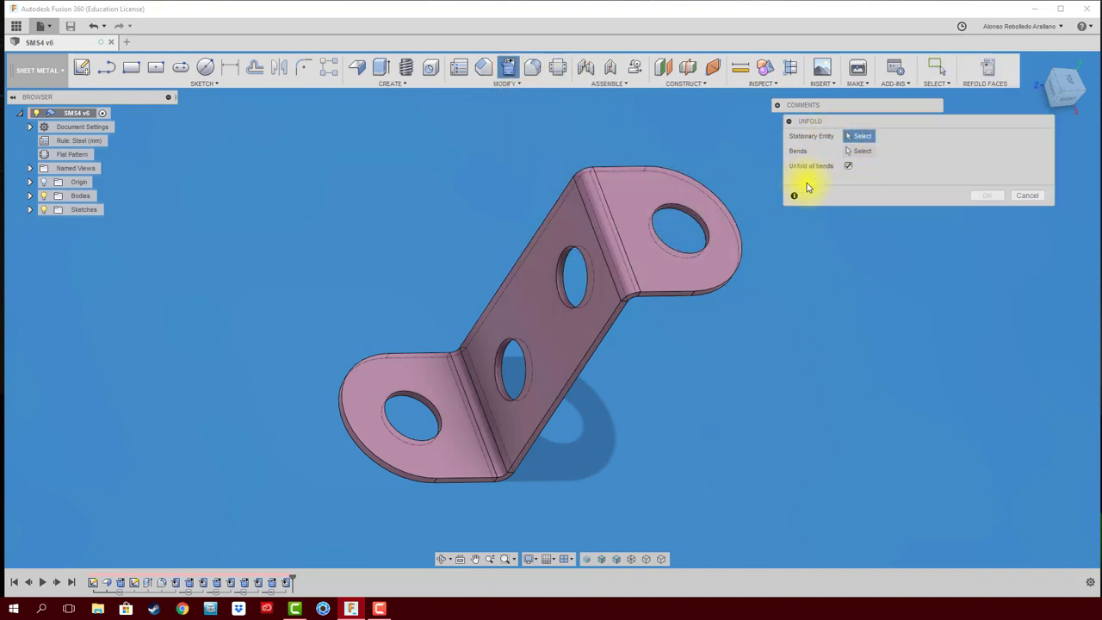
click(554, 327)
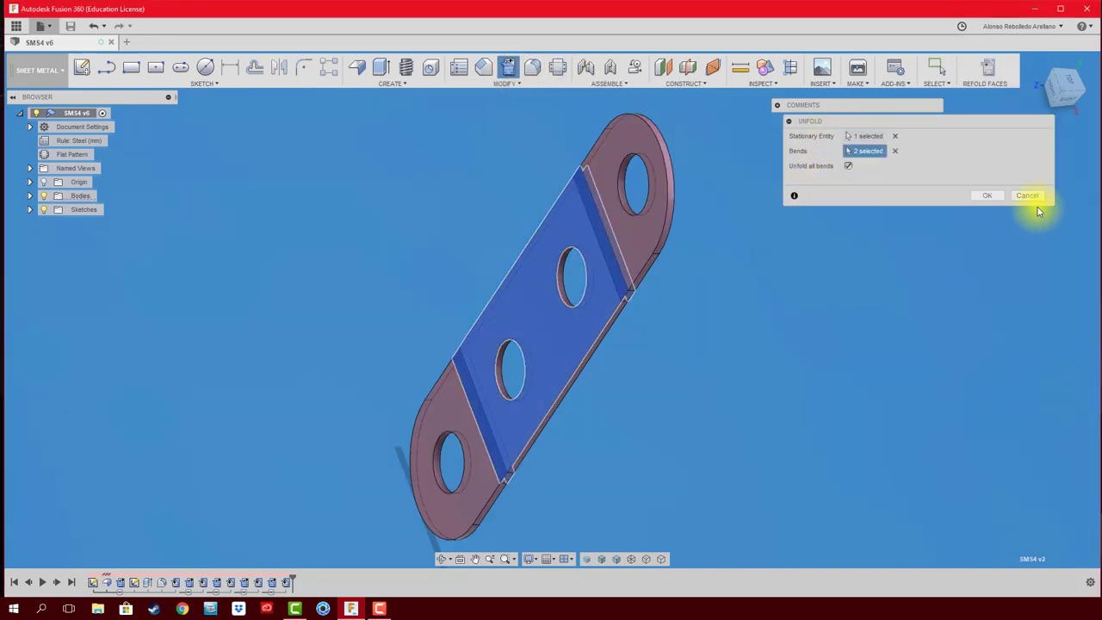
click(986, 196)
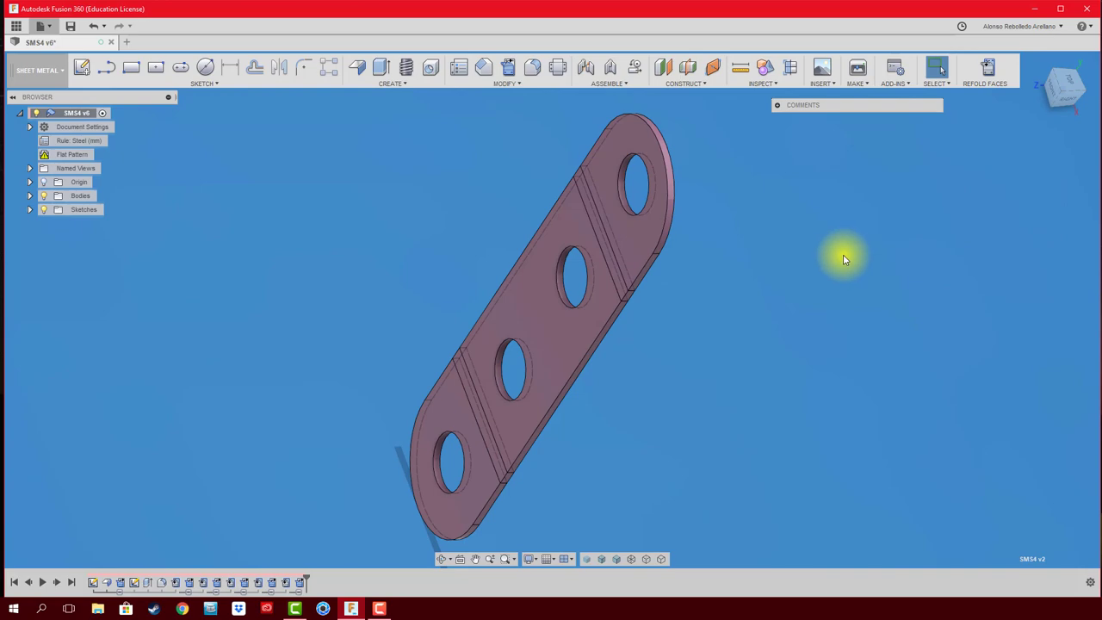
Inspect the flat part from the top and home views, then refold it into its bent shape
click(1070, 84)
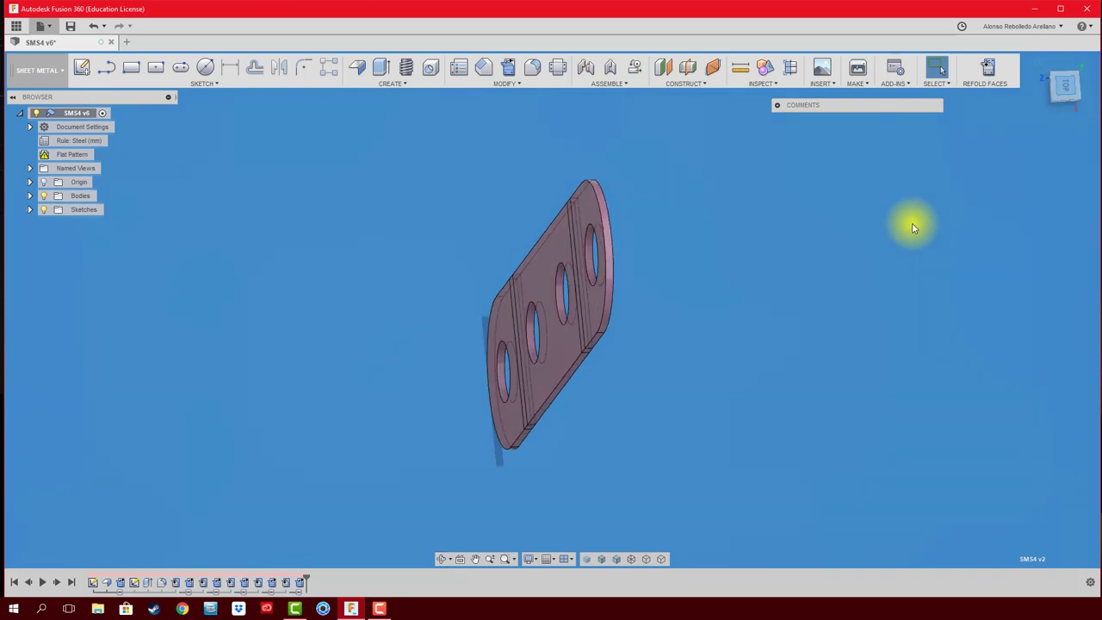
click(1073, 96)
key(F6)
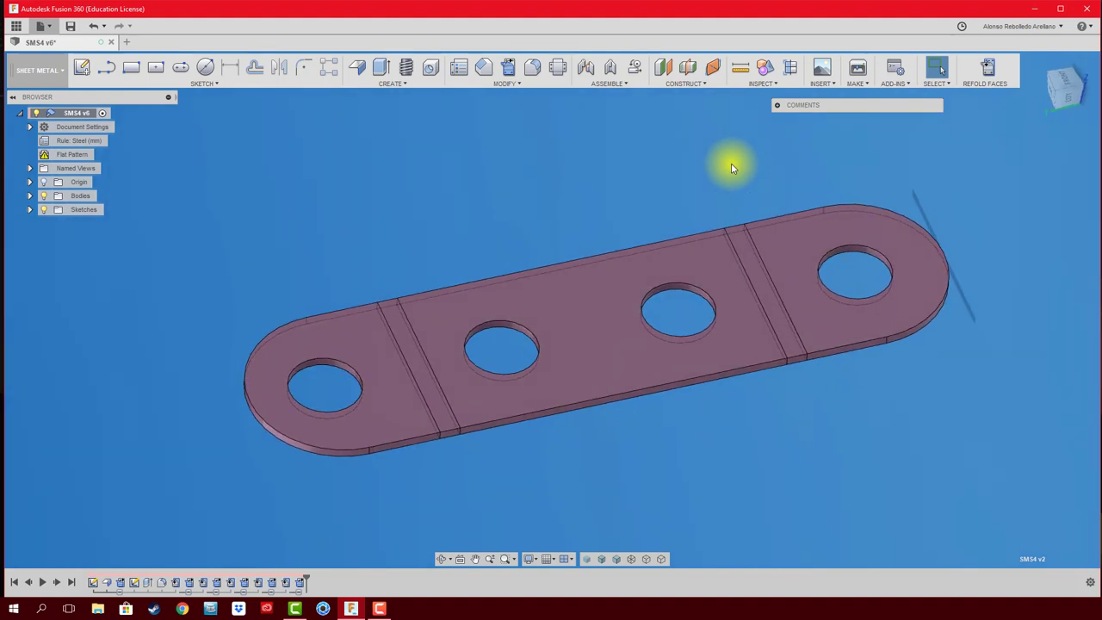
click(986, 68)
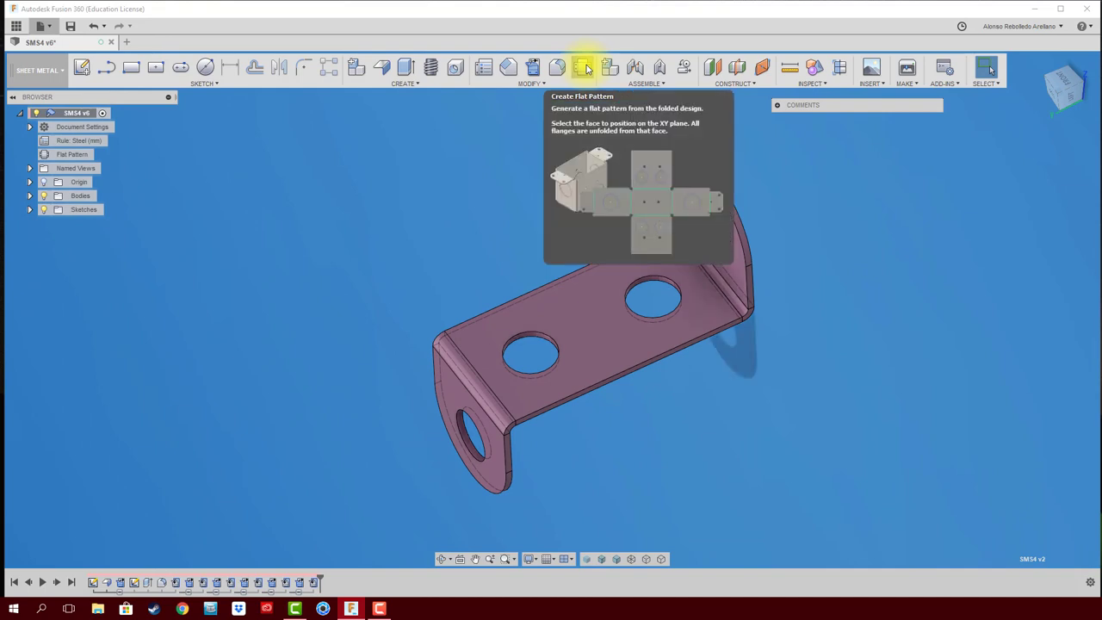
click(585, 68)
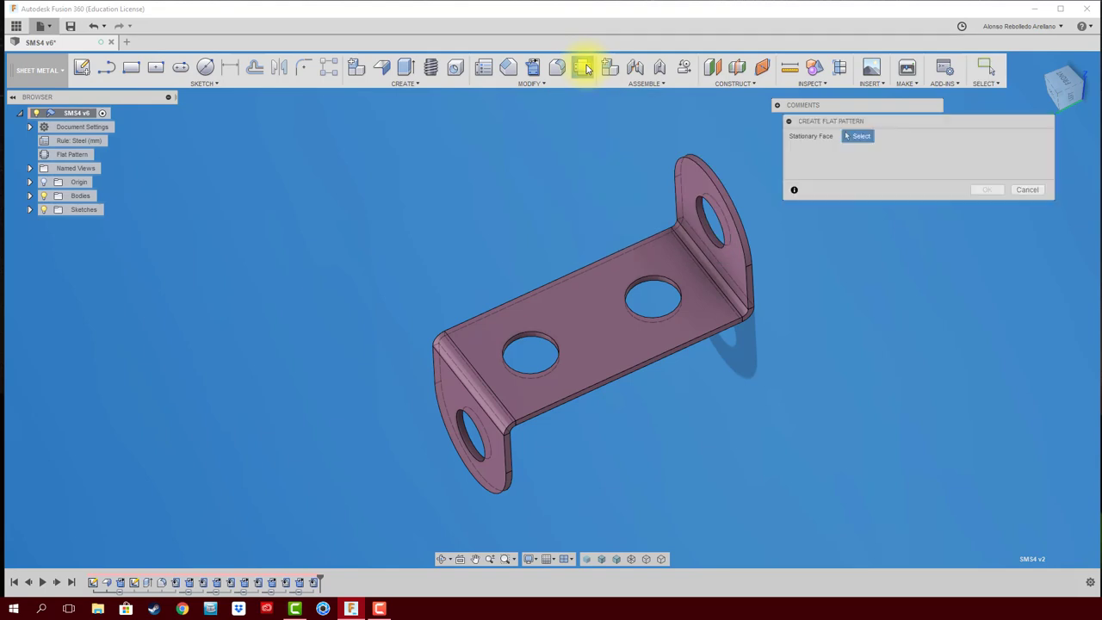
click(613, 280)
click(989, 190)
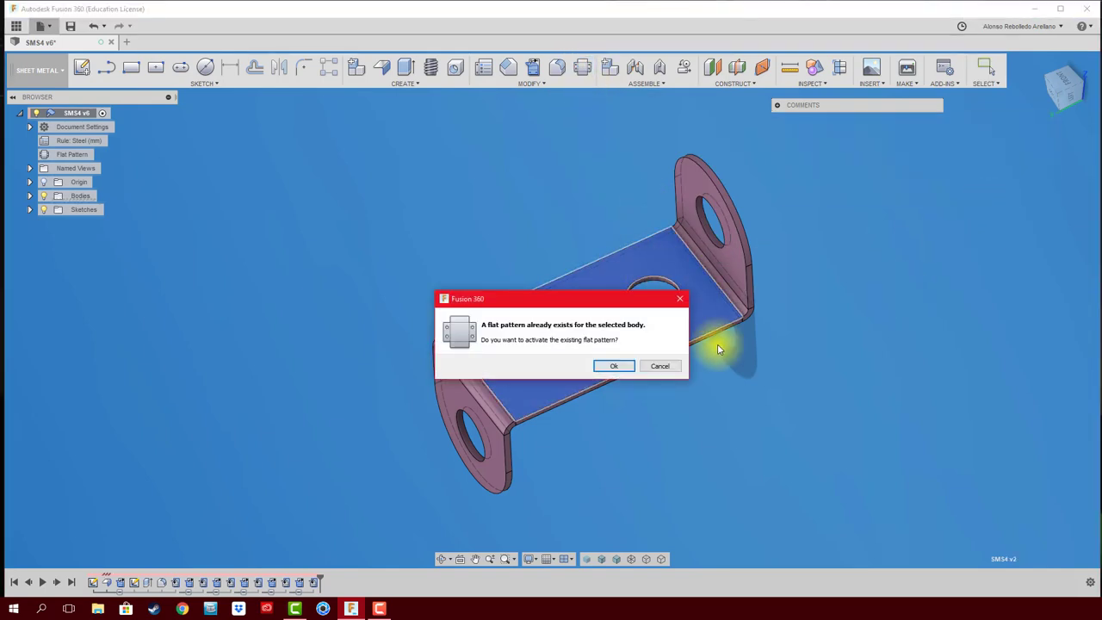
click(613, 366)
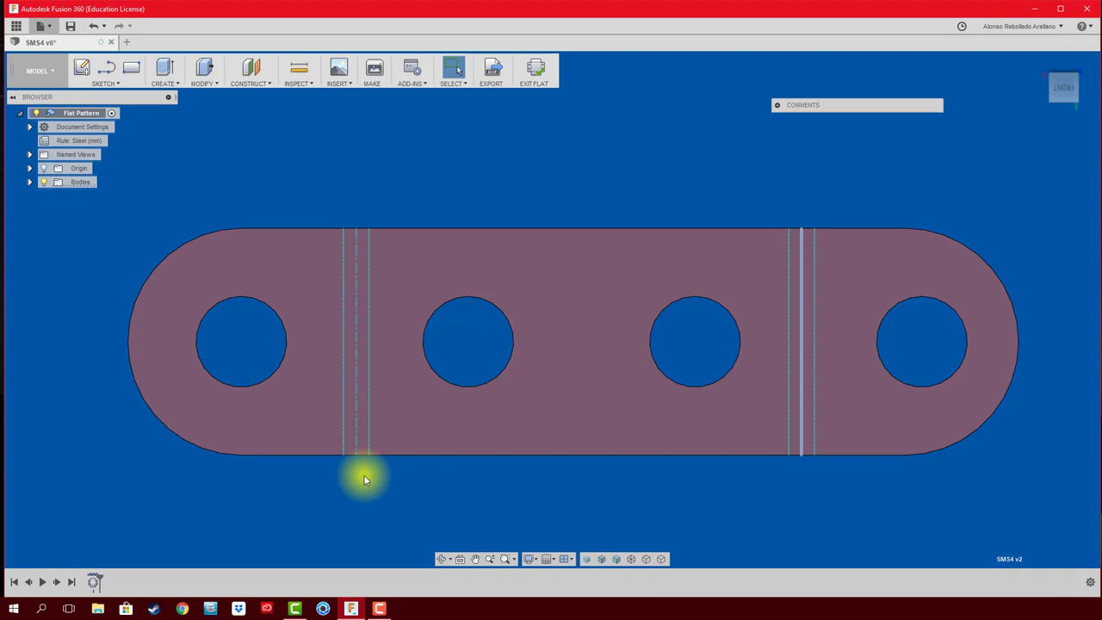
click(533, 73)
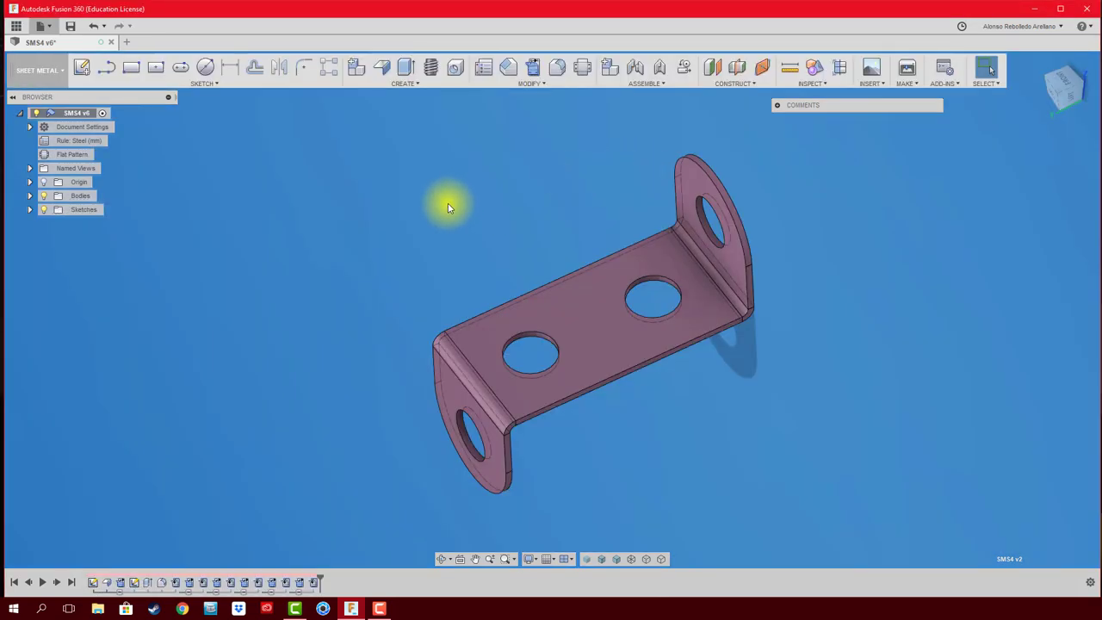
Save the bracket as a new version with the default description
shift+middle_drag(448, 204, 174, 126)
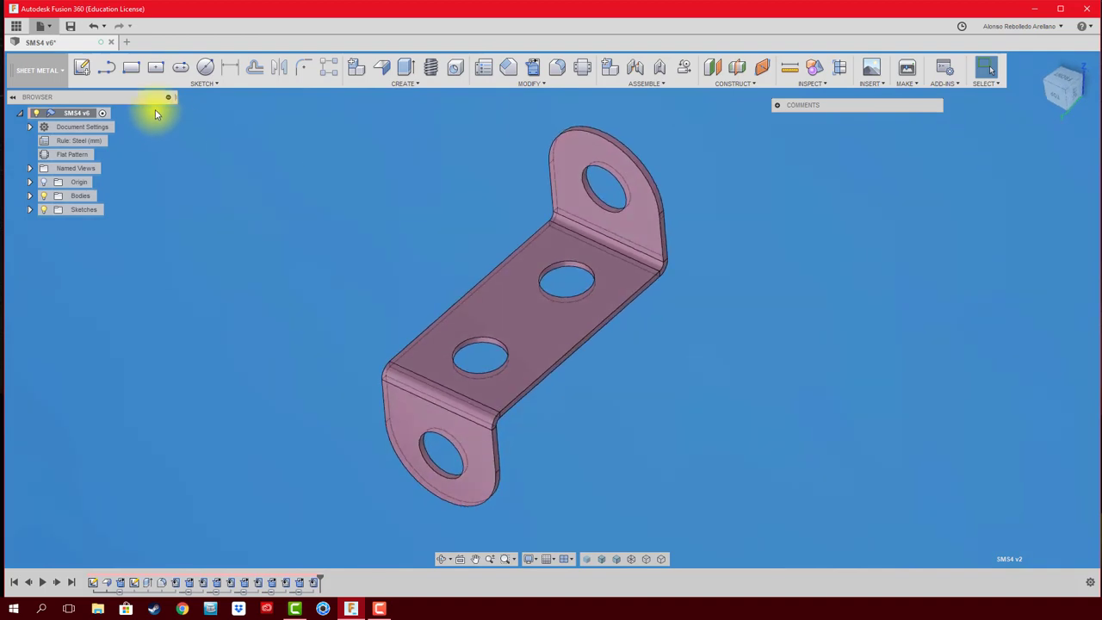
click(71, 25)
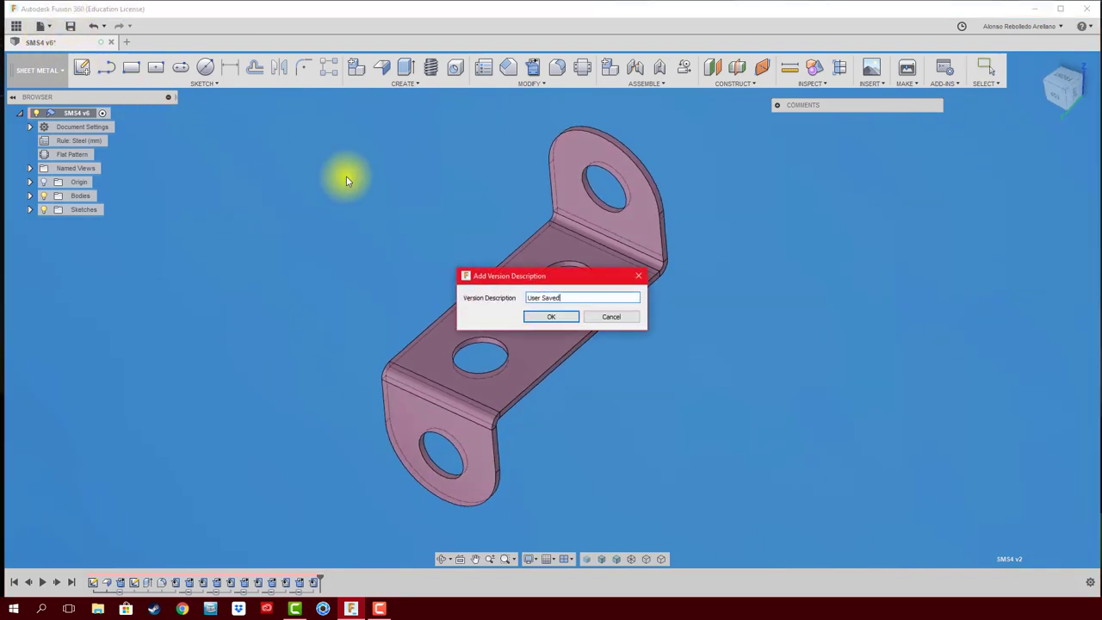
click(551, 316)
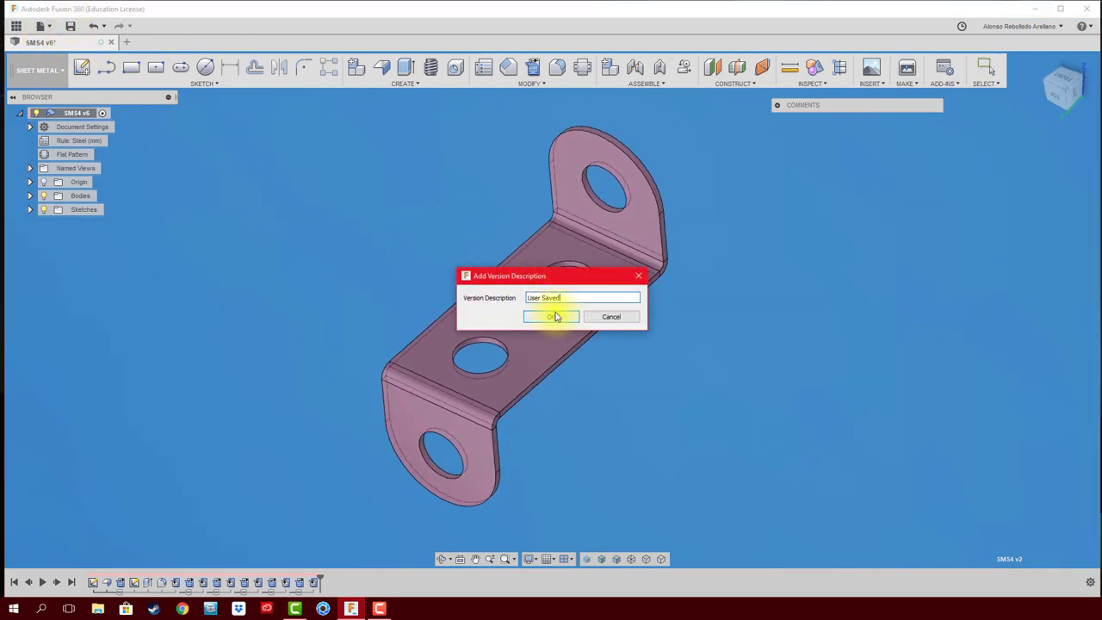
Start a new drawing from the design using the Flat Pattern representation
click(40, 26)
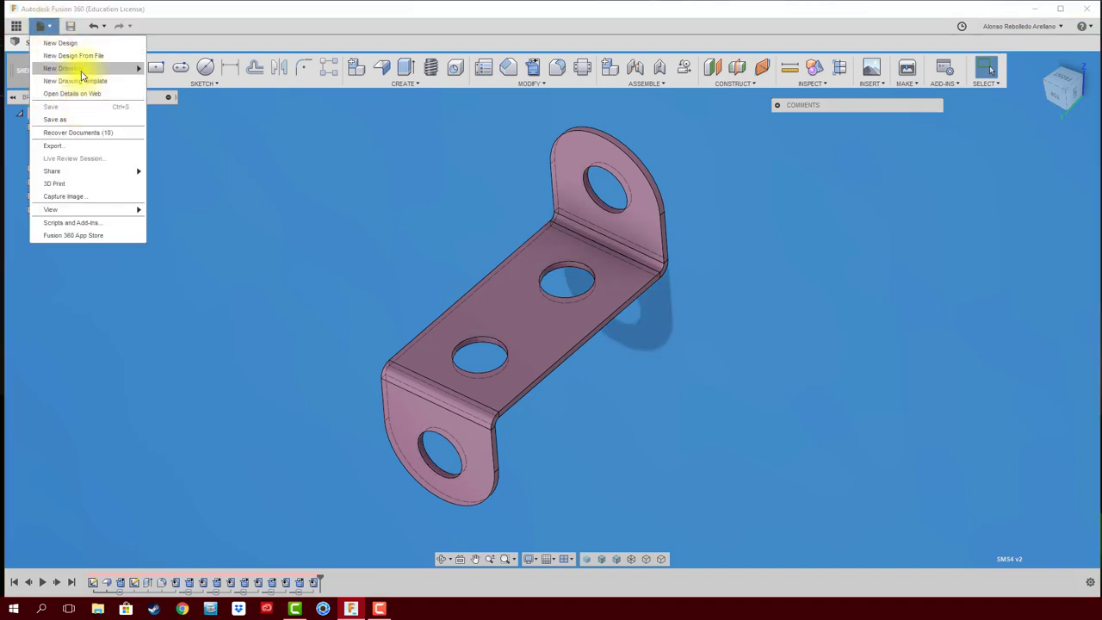
mouse_move(86, 68)
click(168, 70)
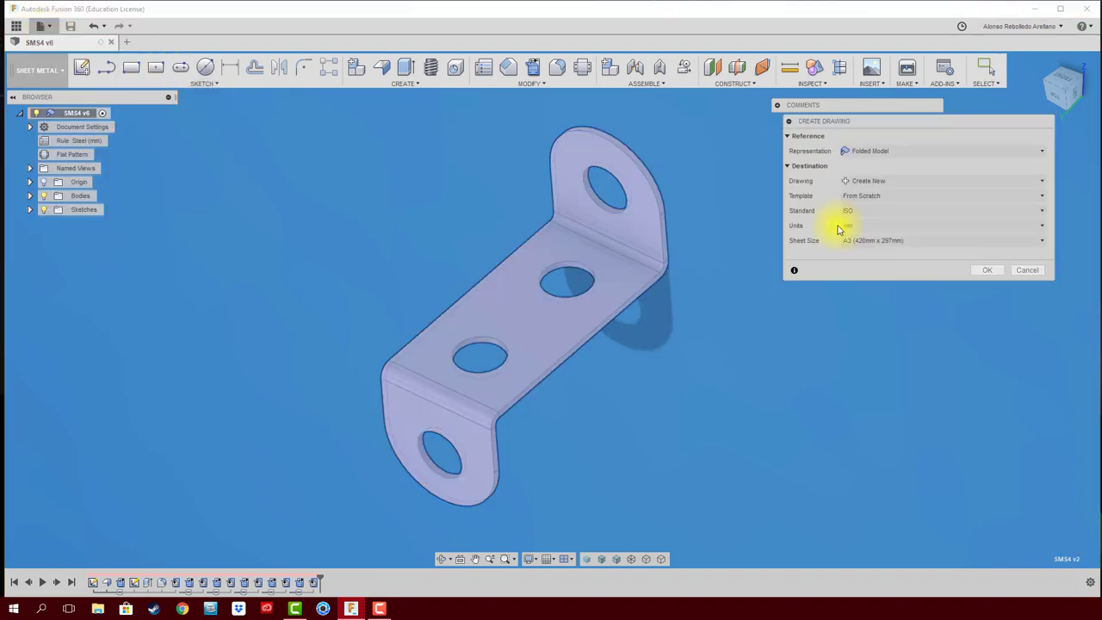
click(891, 152)
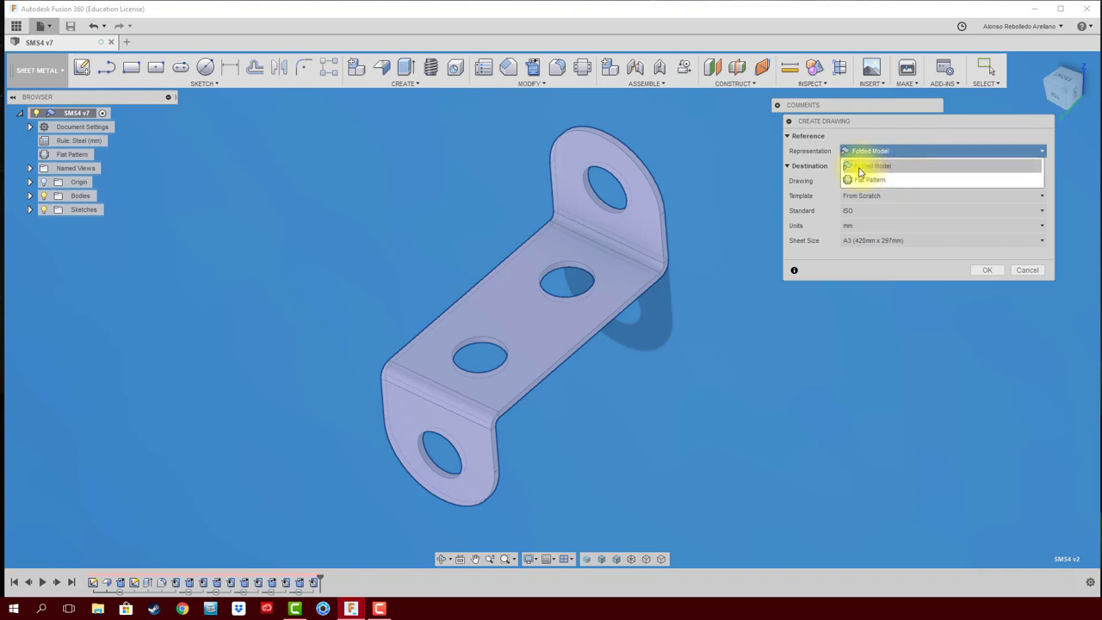
click(883, 168)
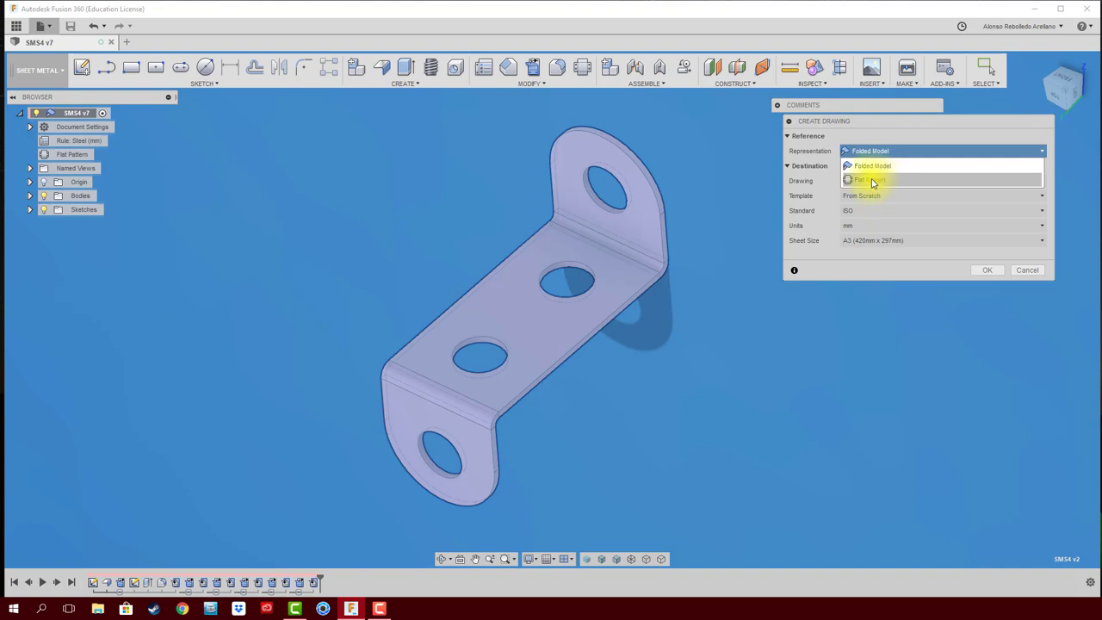
click(872, 181)
Create the drawing and place a shaded 5:1 flat-pattern base view at the sheet's left
click(988, 272)
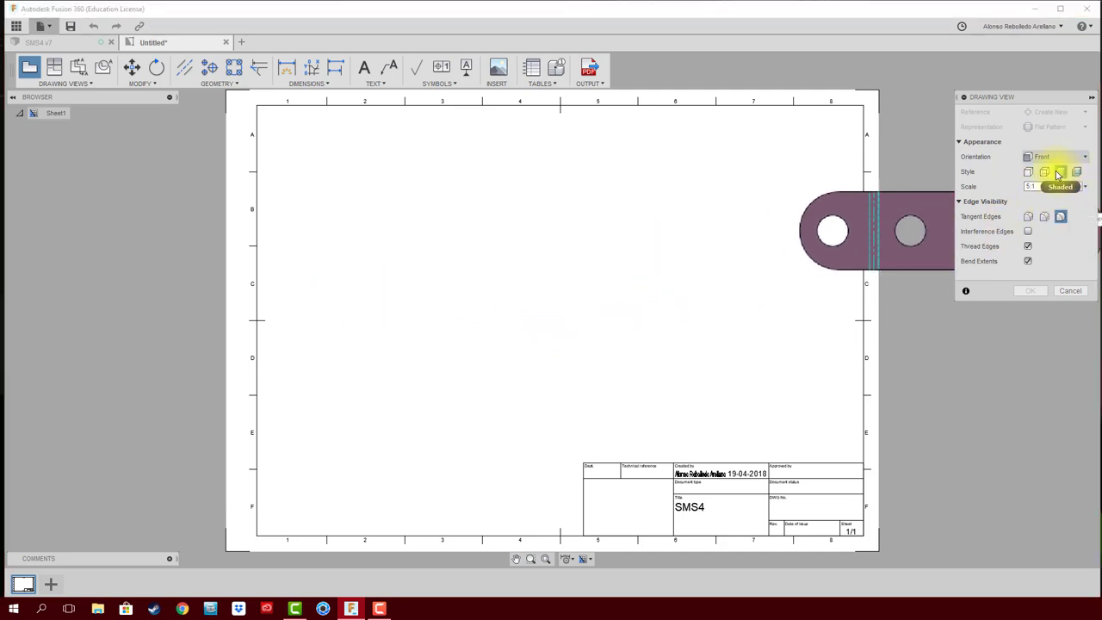
click(474, 280)
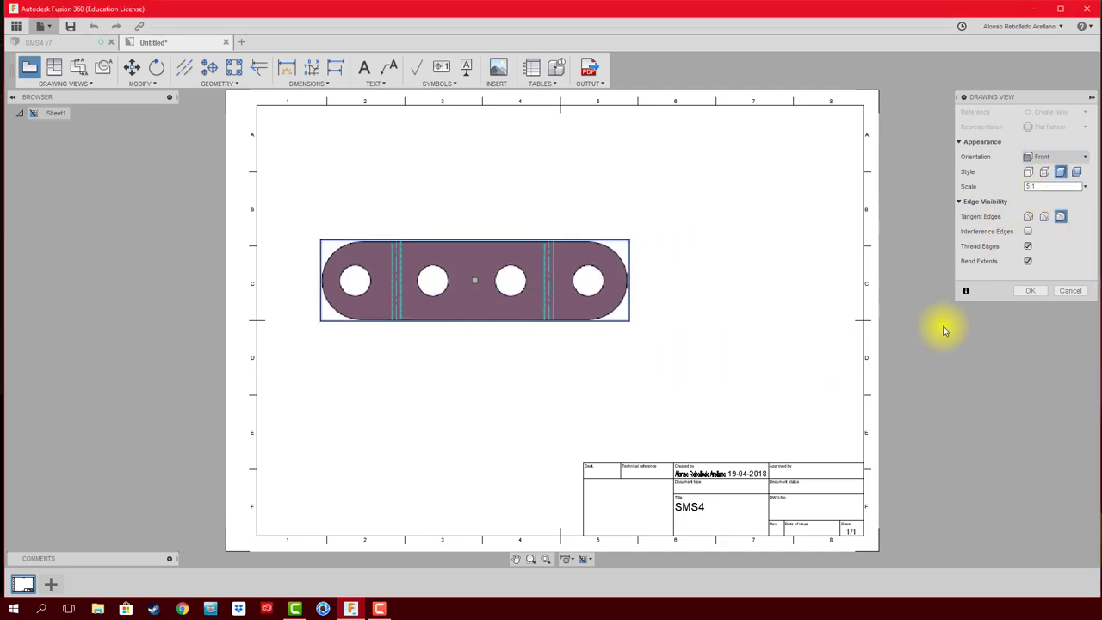
click(1029, 291)
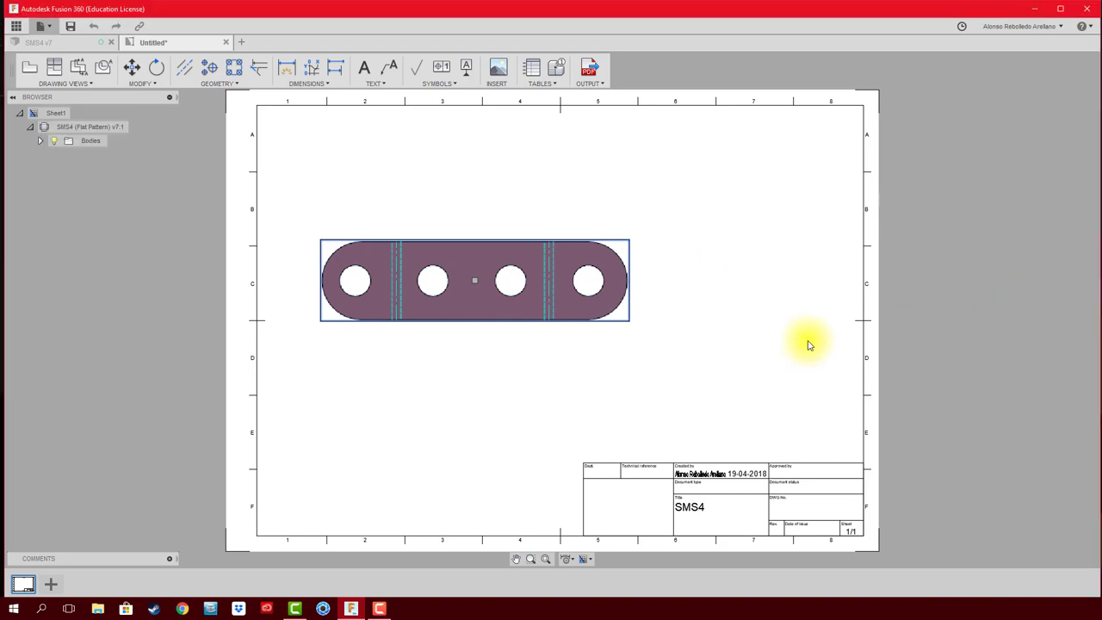
scroll(405, 276, up, 2)
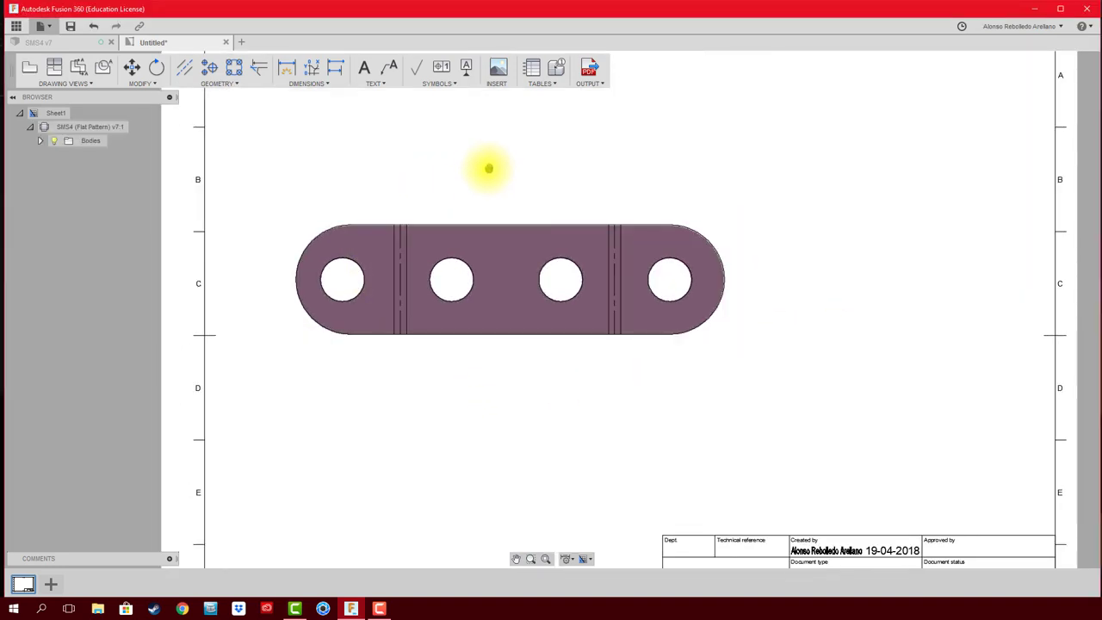
middle_drag(488, 168, 482, 182)
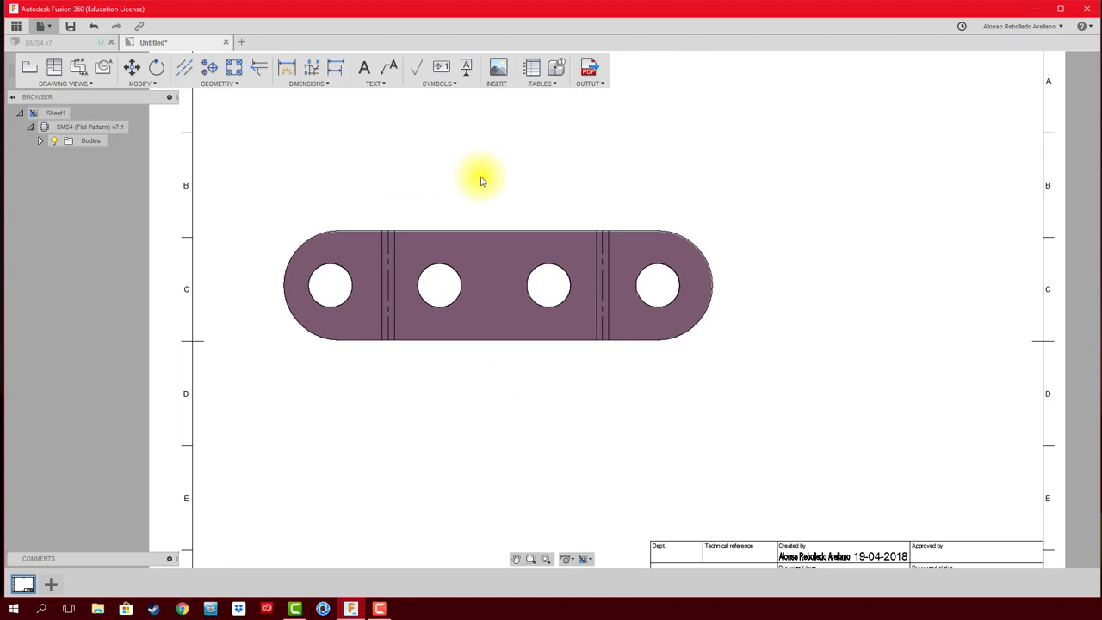
scroll(482, 182, down, 2)
scroll(480, 191, down, 2)
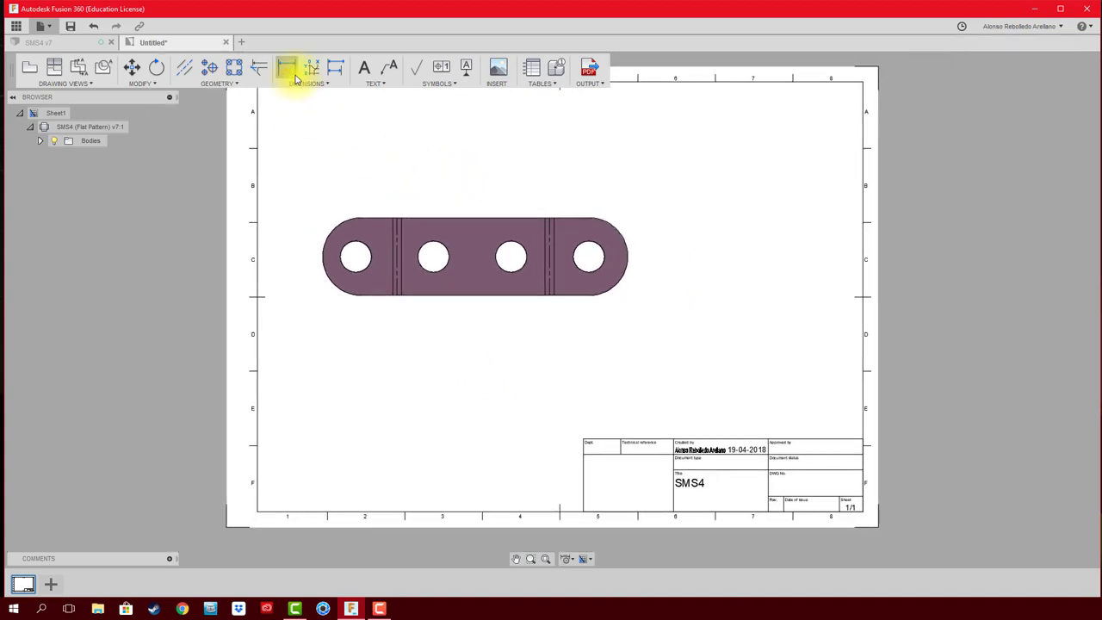
Add a Ø4 diameter callout on the rightmost hole and an R5 radius on the right end
click(293, 74)
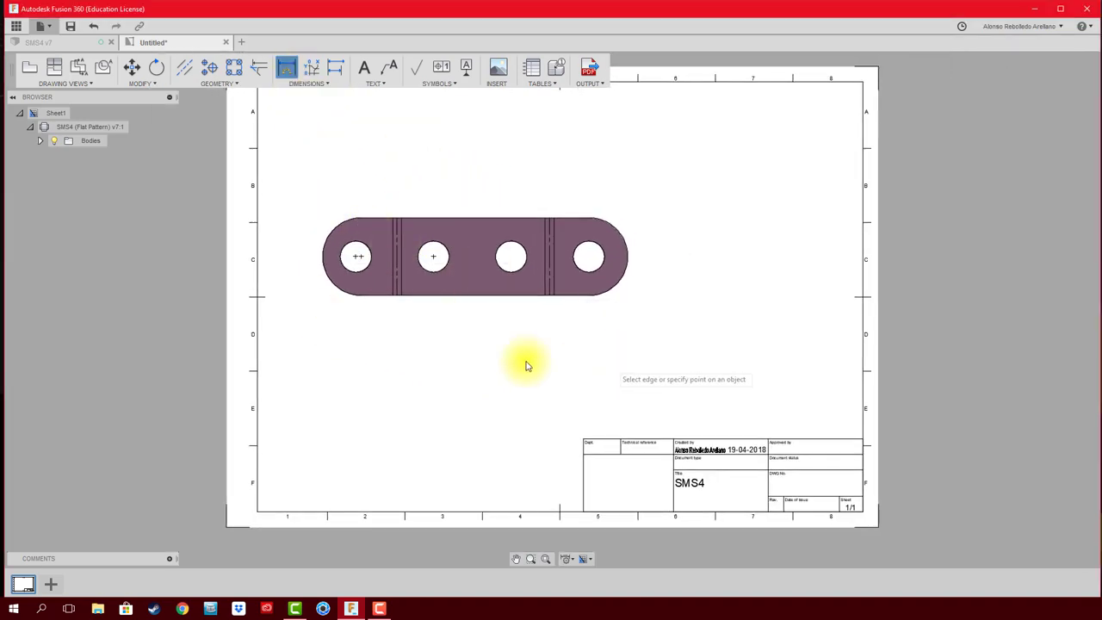
click(591, 241)
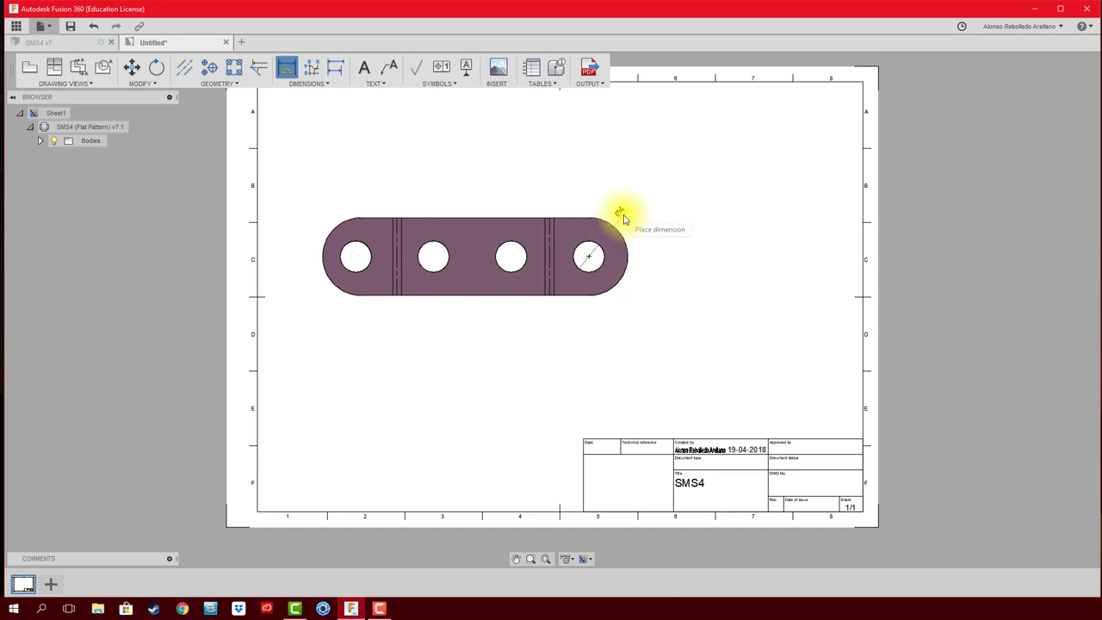
click(625, 212)
click(624, 272)
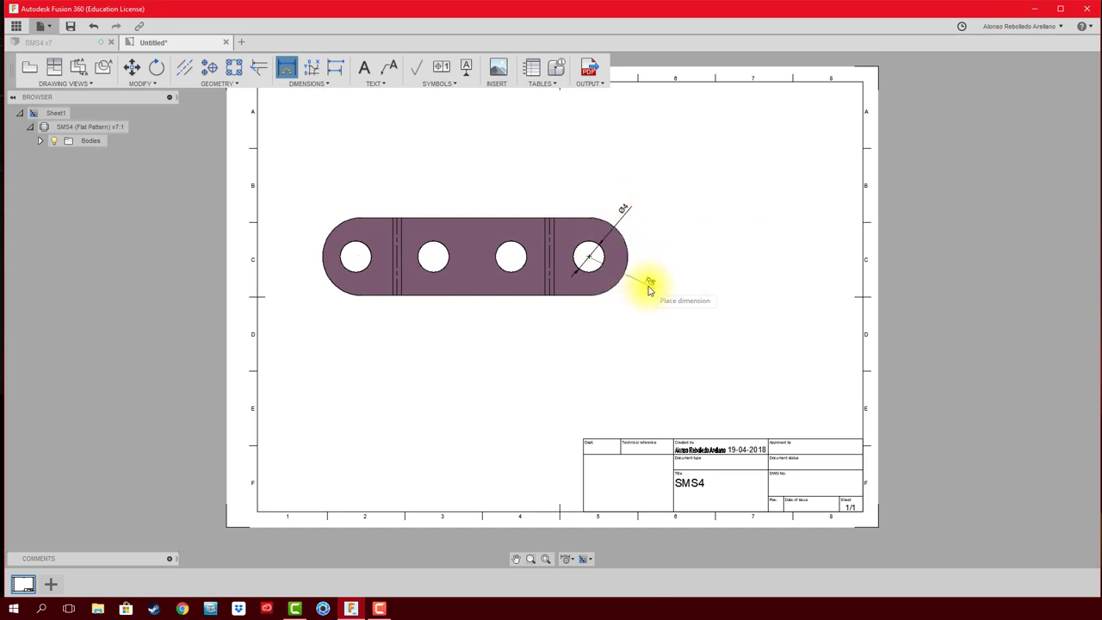
click(644, 286)
scroll(529, 327, up, 2)
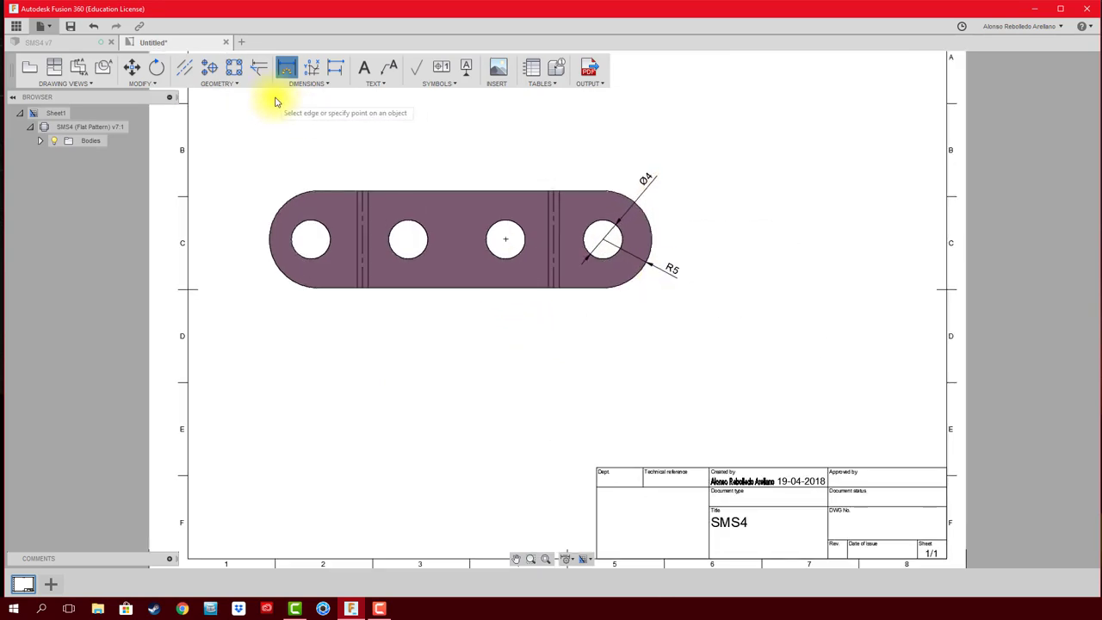
Dimension hole spacings: 10 between the first two holes, then 20 and 30 as baselines
click(336, 74)
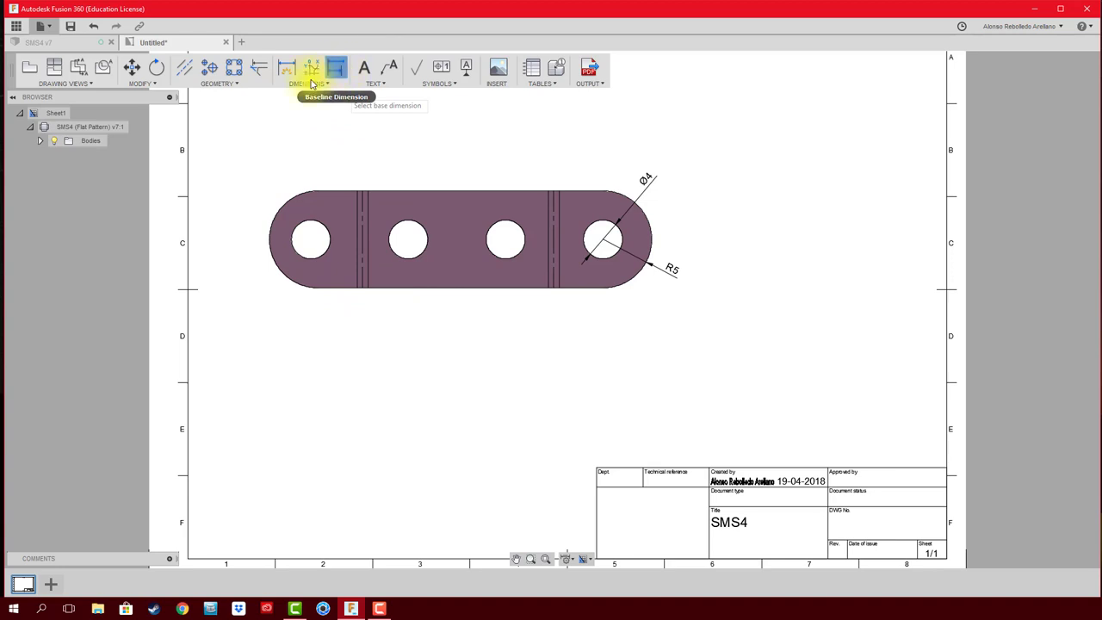
click(287, 69)
click(310, 239)
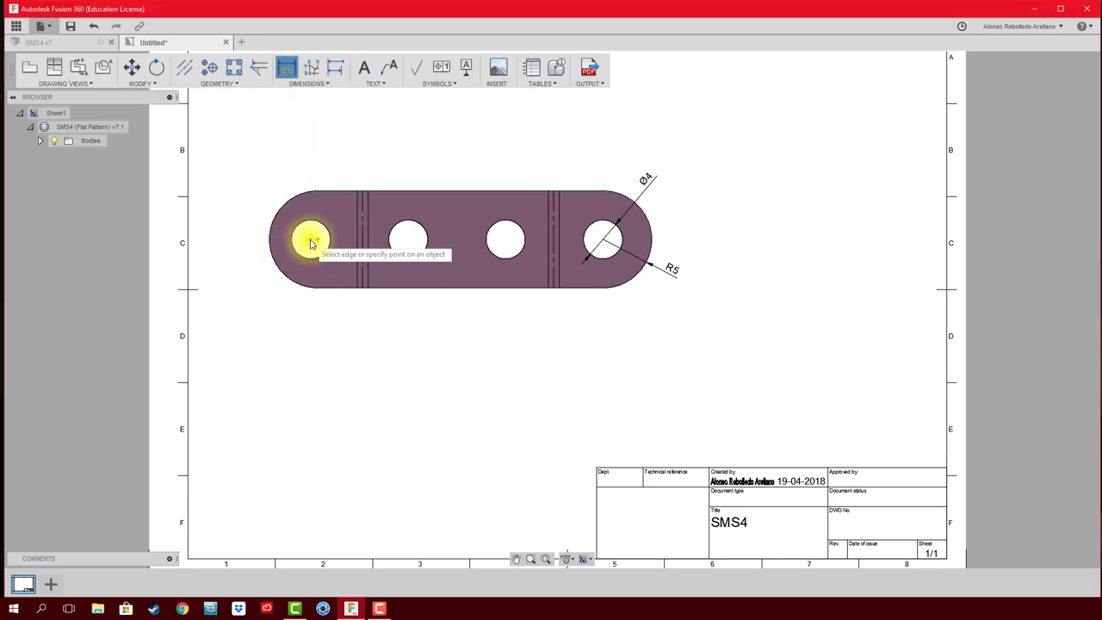
click(409, 244)
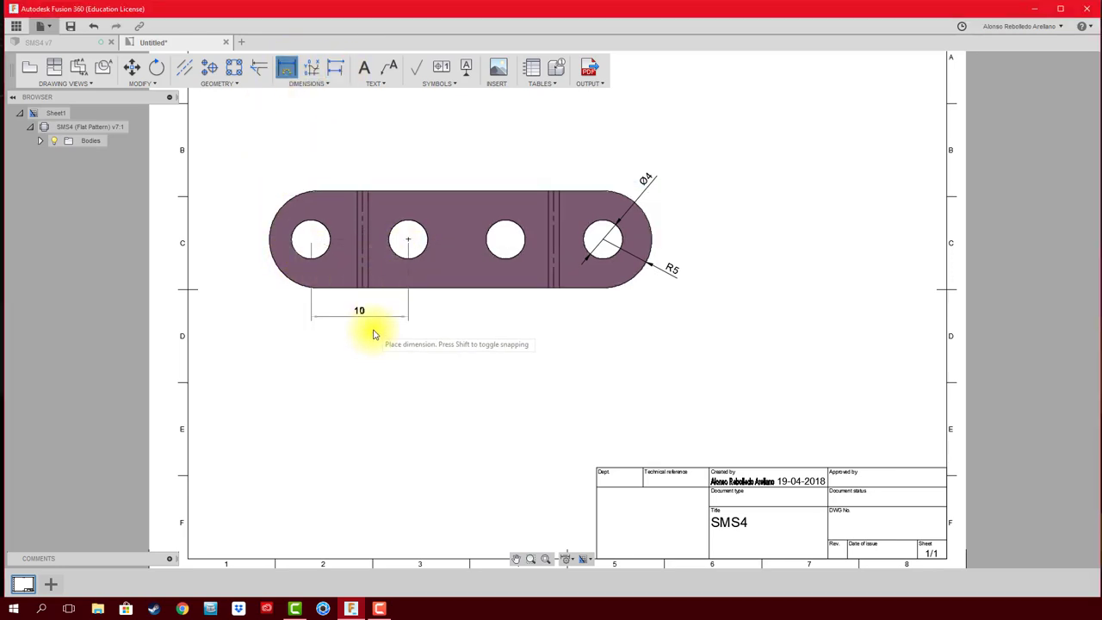
click(369, 332)
click(336, 67)
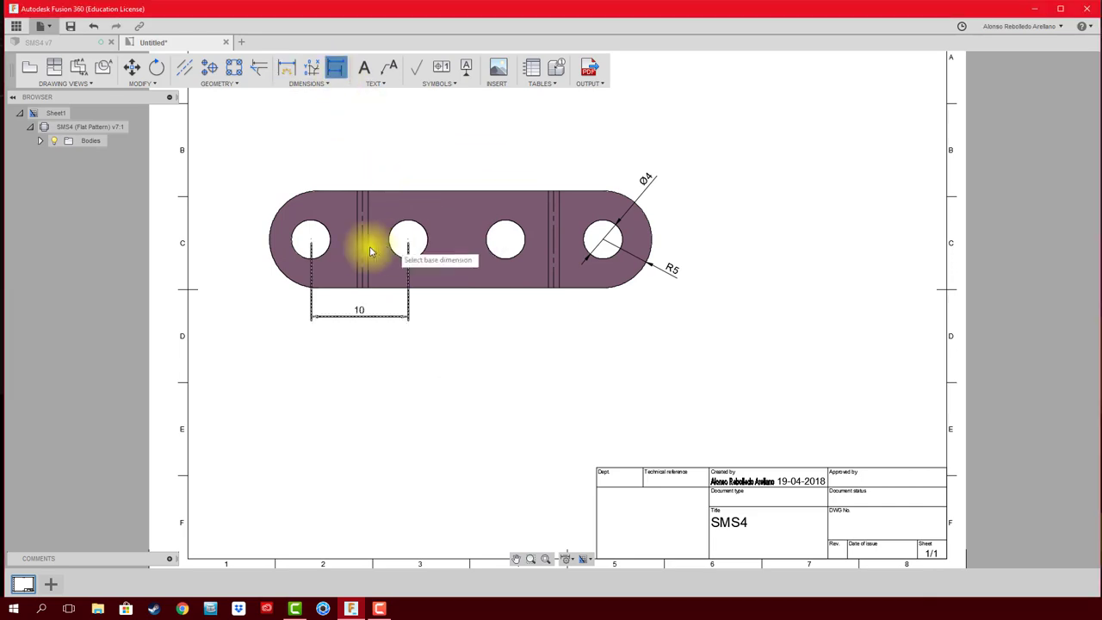
click(312, 248)
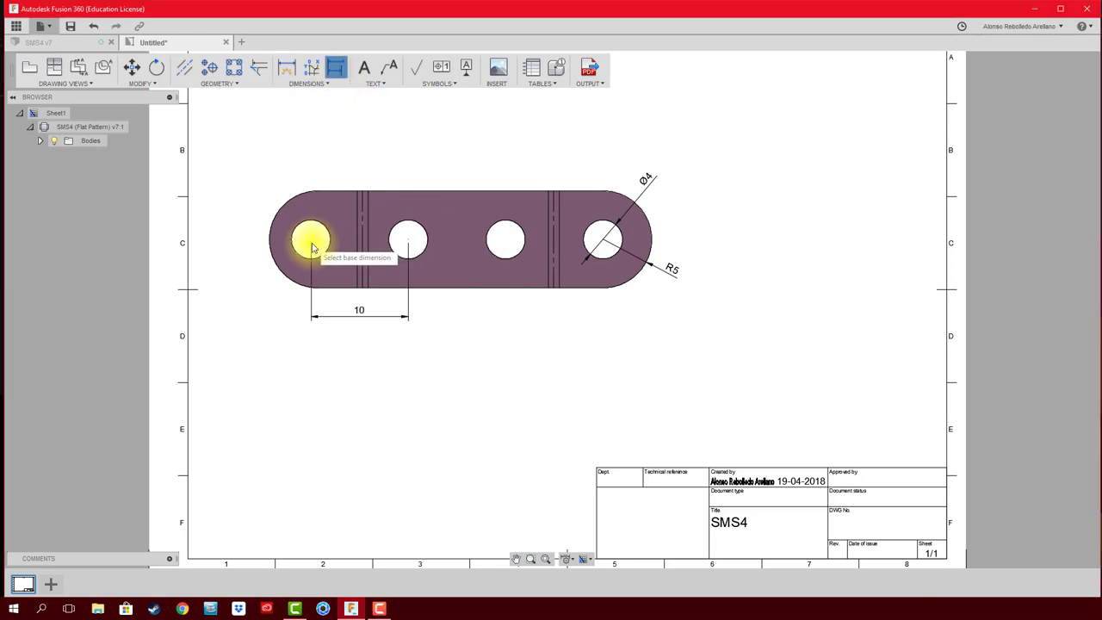
click(506, 245)
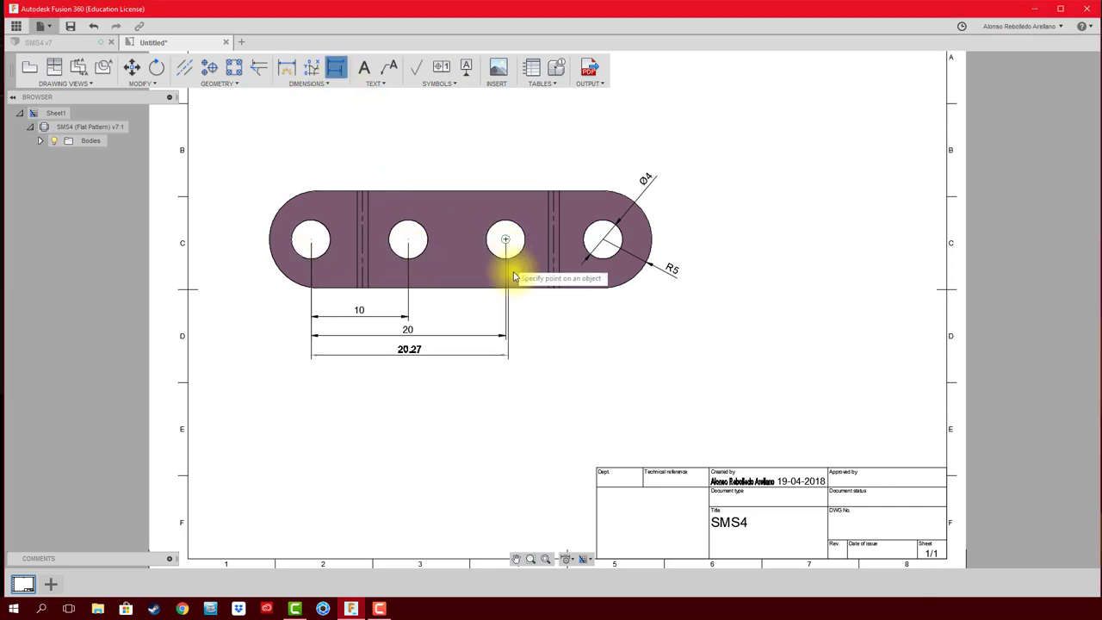
click(604, 244)
key(Escape)
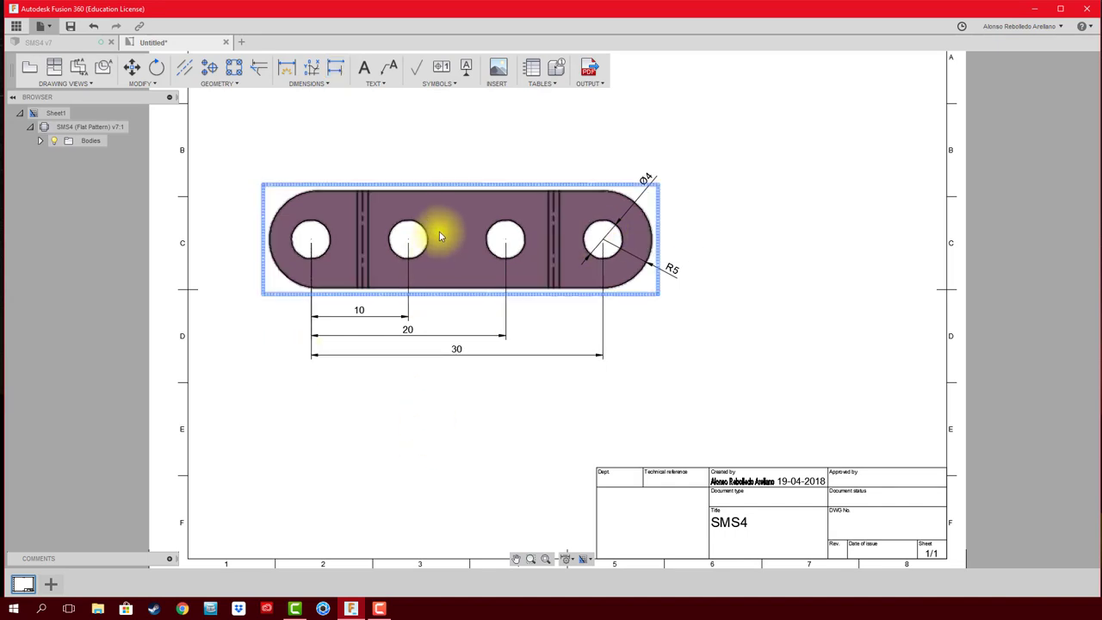
Add the 19.63 dimension between the two bend lines above the part
middle_drag(477, 149, 470, 186)
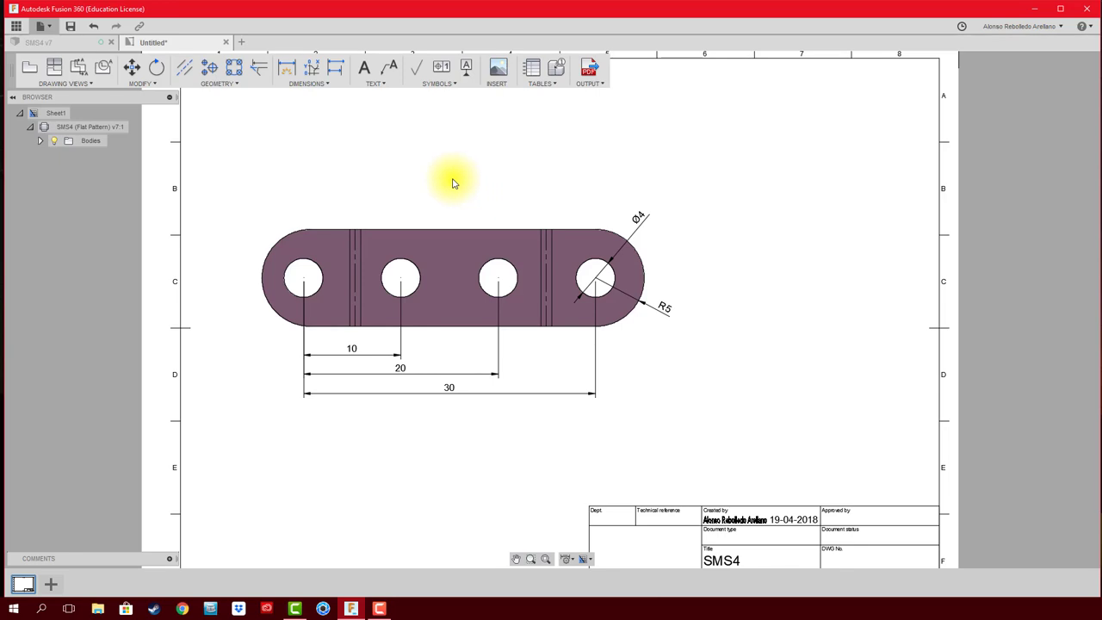
scroll(454, 183, up, 1)
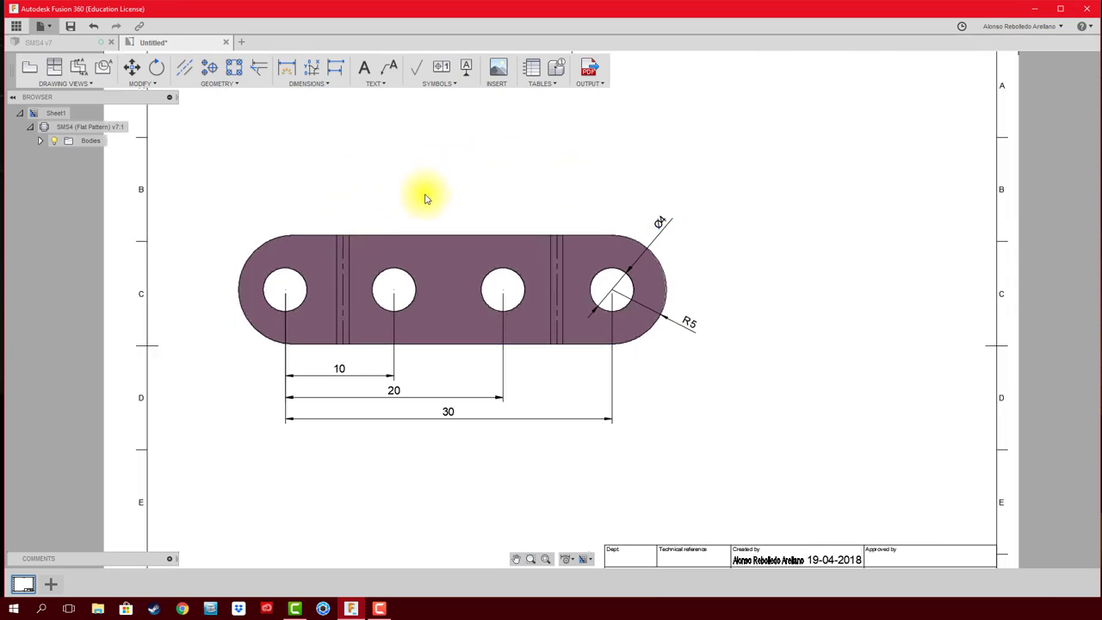
click(343, 254)
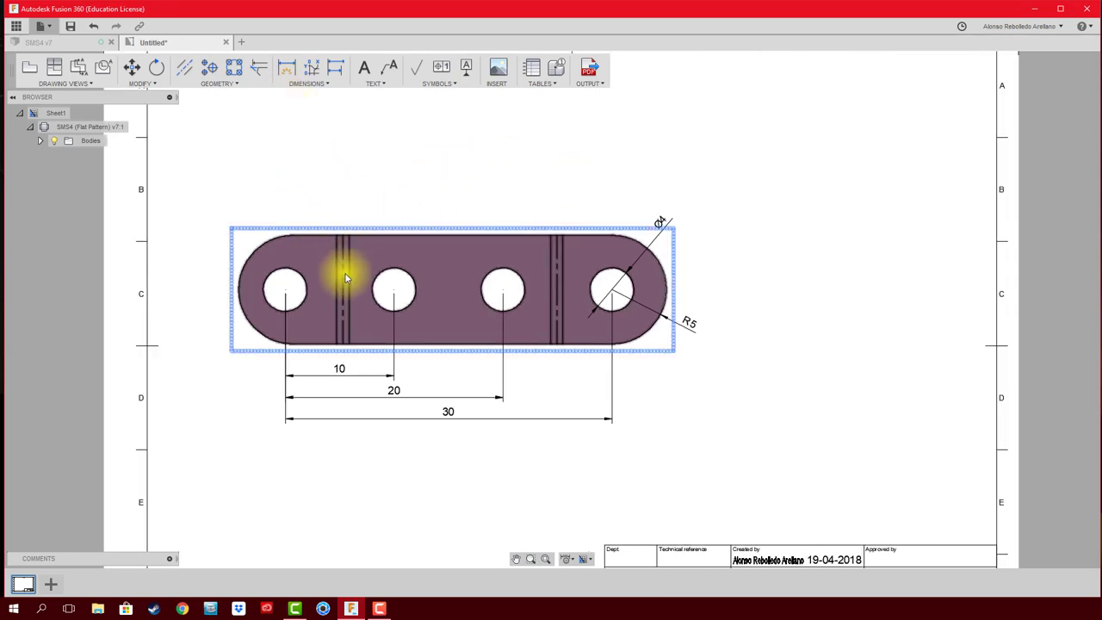
click(362, 177)
click(287, 68)
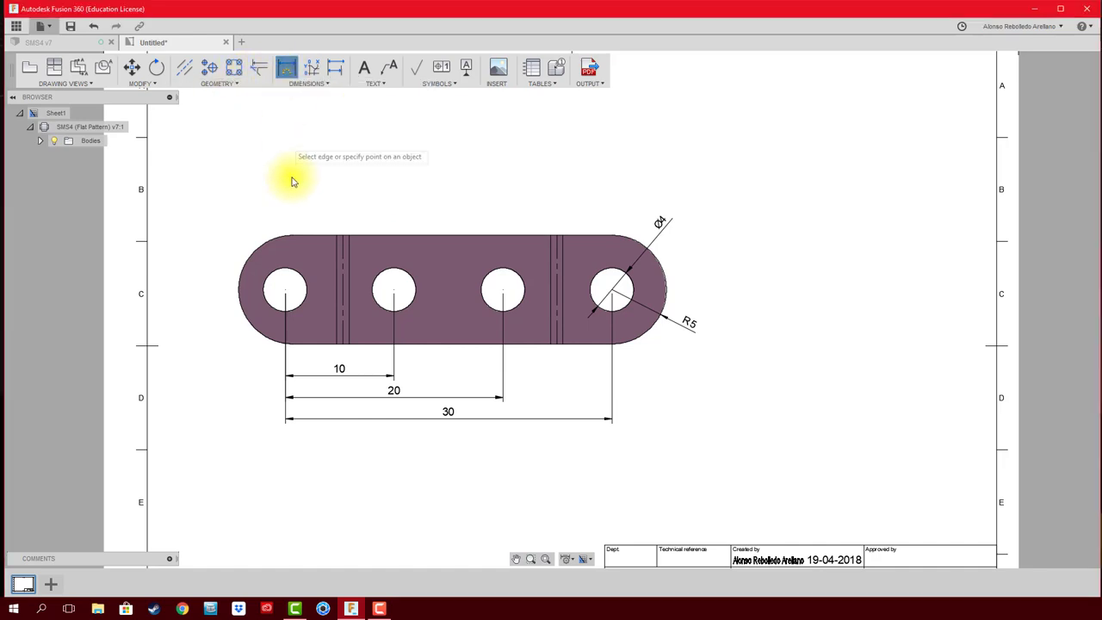
click(345, 234)
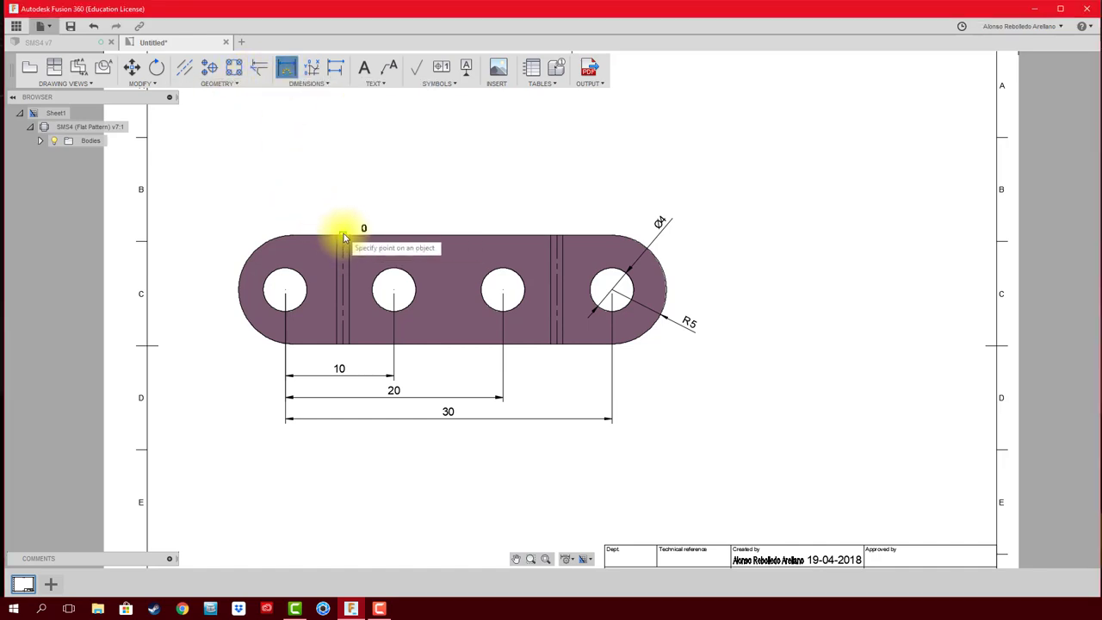
click(557, 233)
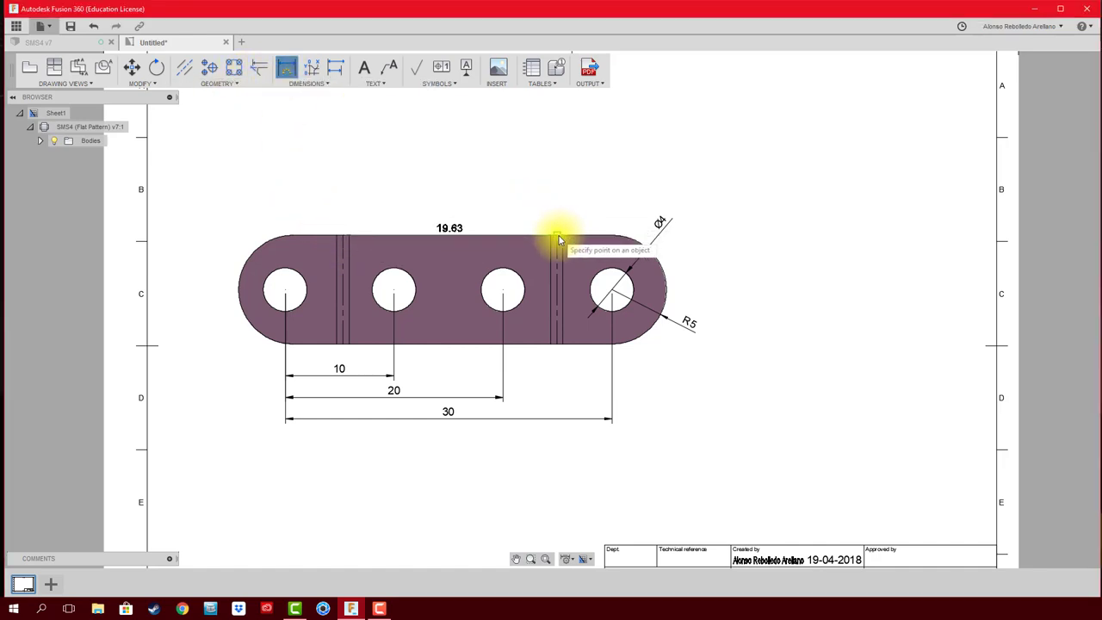
click(508, 183)
scroll(571, 209, up, 2)
scroll(568, 212, down, 1)
scroll(568, 213, down, 1)
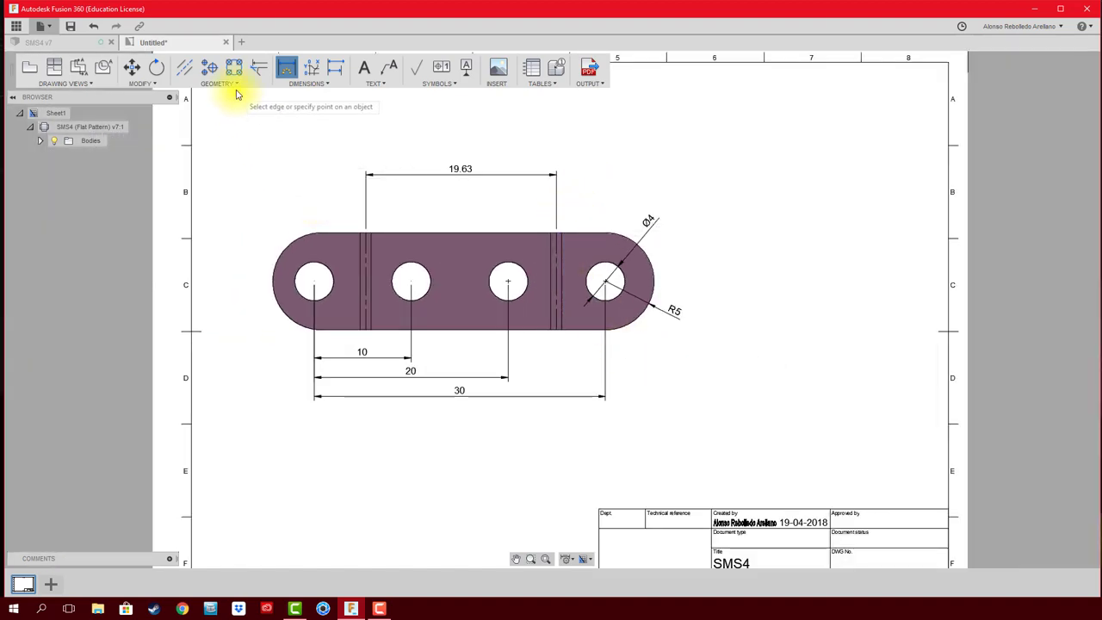
Place a center mark on each of the four holes in the flat-pattern view
click(209, 69)
click(326, 271)
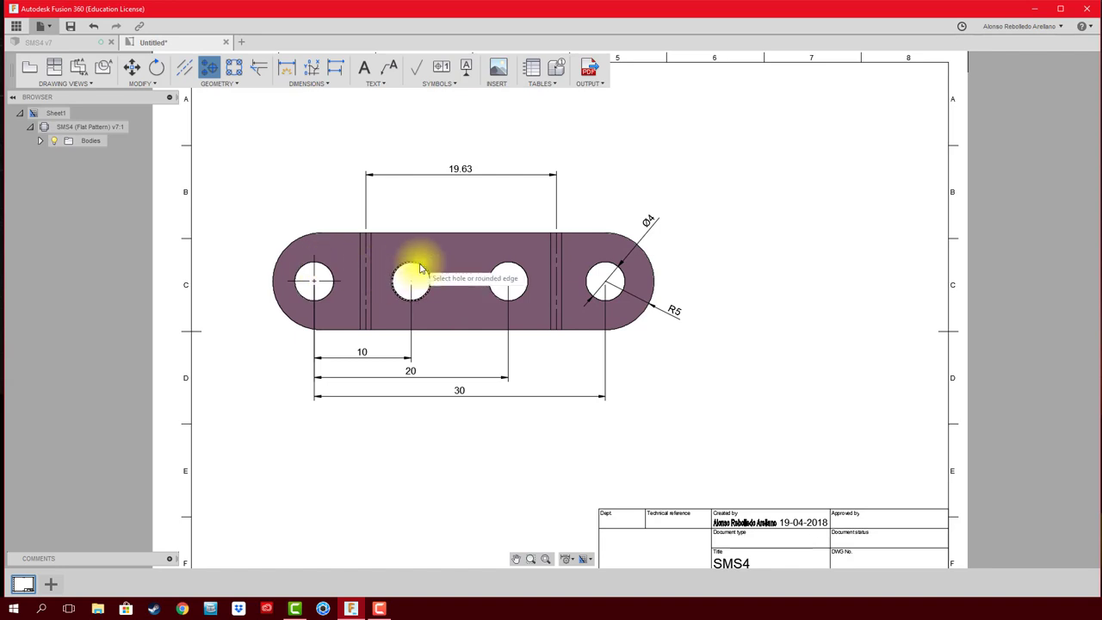
click(412, 274)
click(510, 273)
click(620, 279)
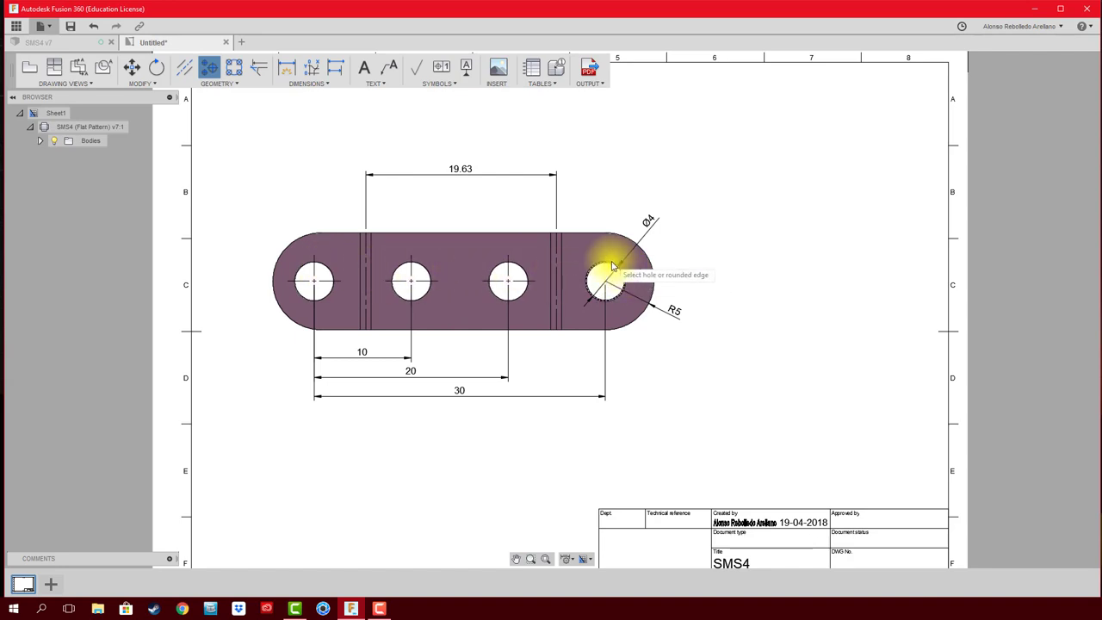
scroll(707, 330, down, 1)
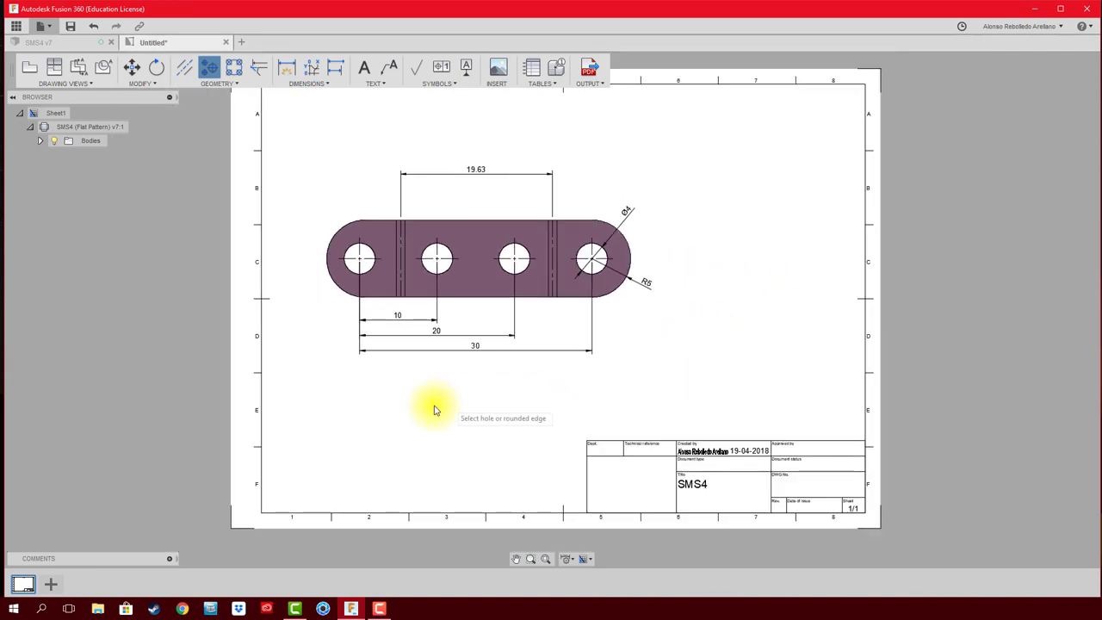
scroll(444, 394, up, 1)
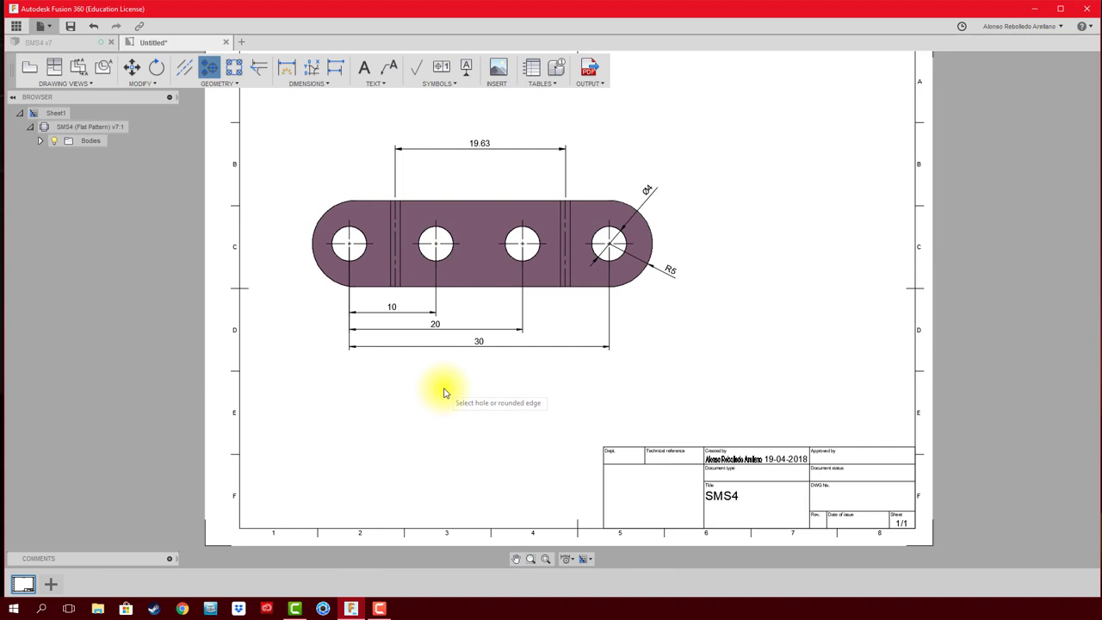
scroll(457, 379, down, 1)
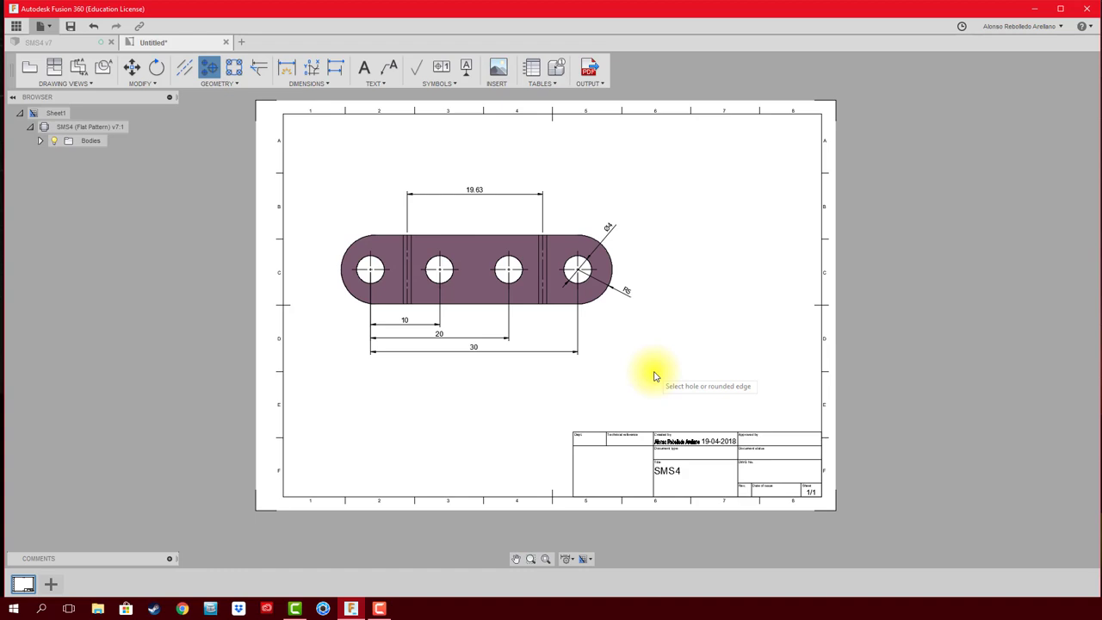
scroll(474, 382, up, 2)
scroll(375, 249, up, 1)
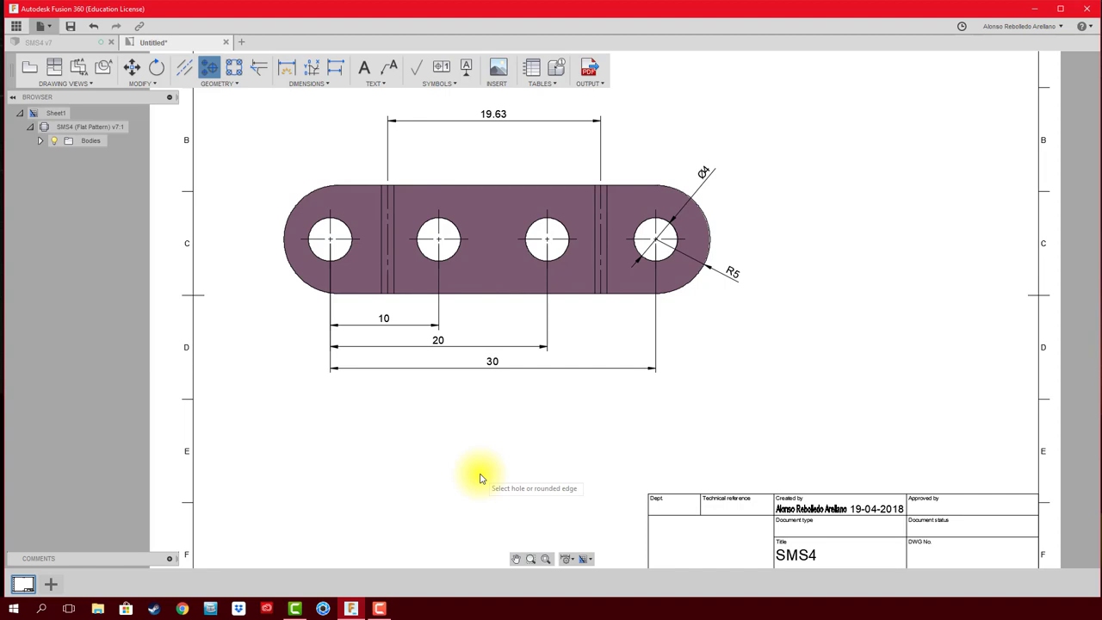
scroll(481, 478, down, 2)
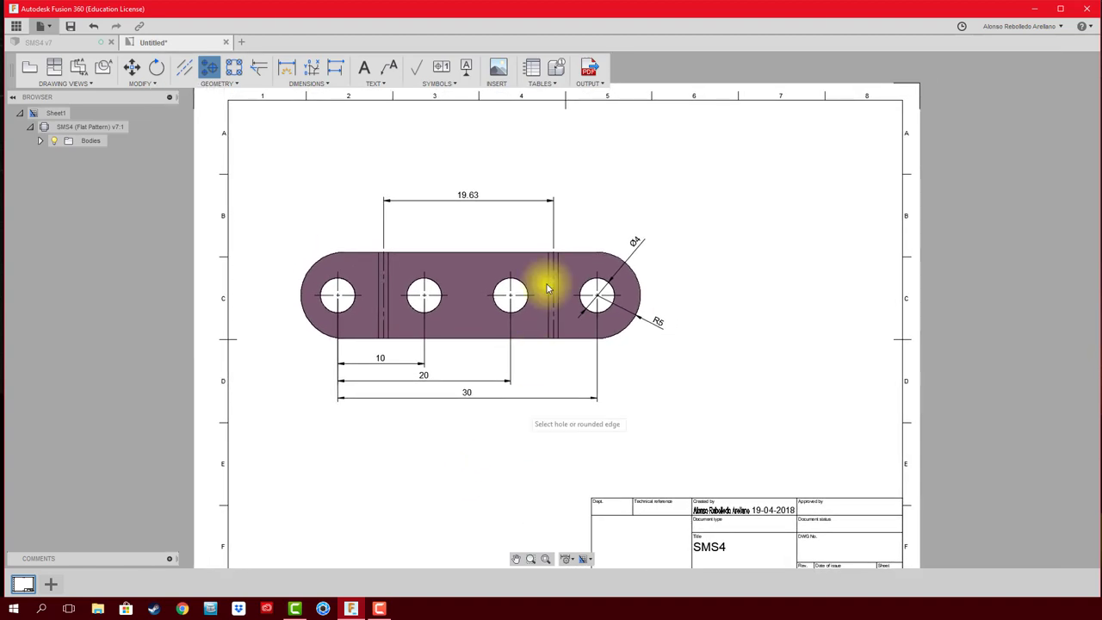
click(531, 69)
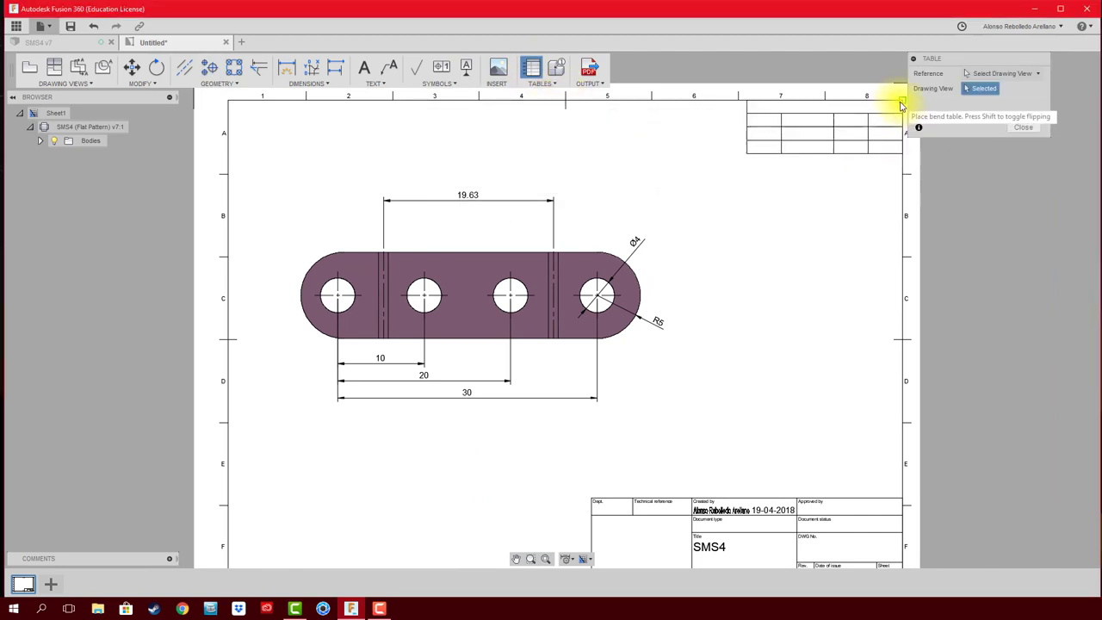
click(899, 100)
scroll(758, 184, up, 1)
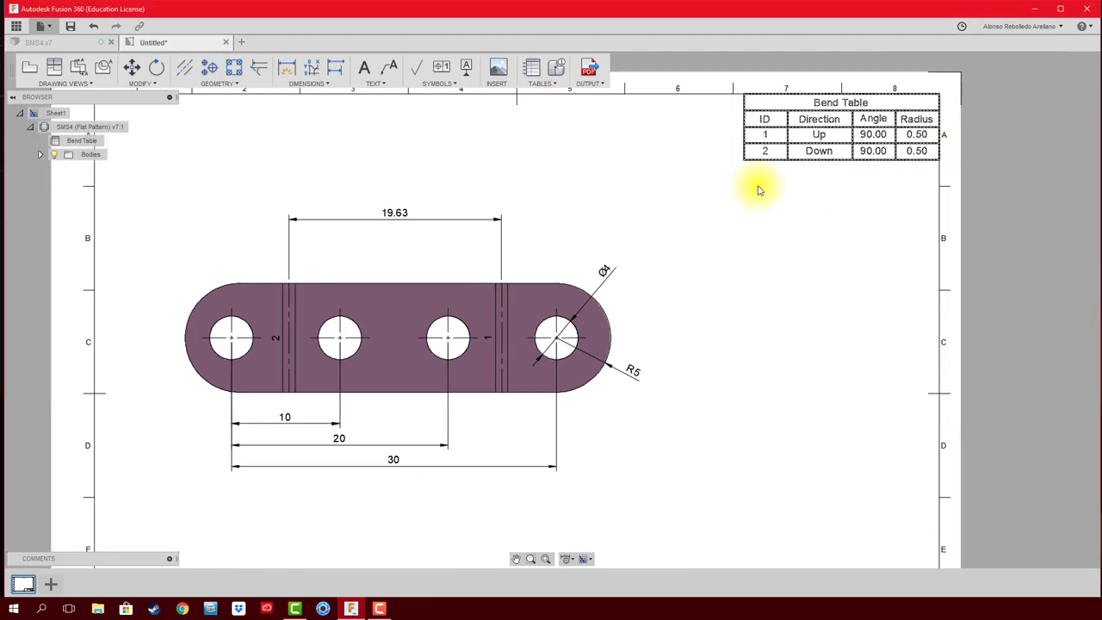
scroll(800, 197, up, 1)
click(520, 358)
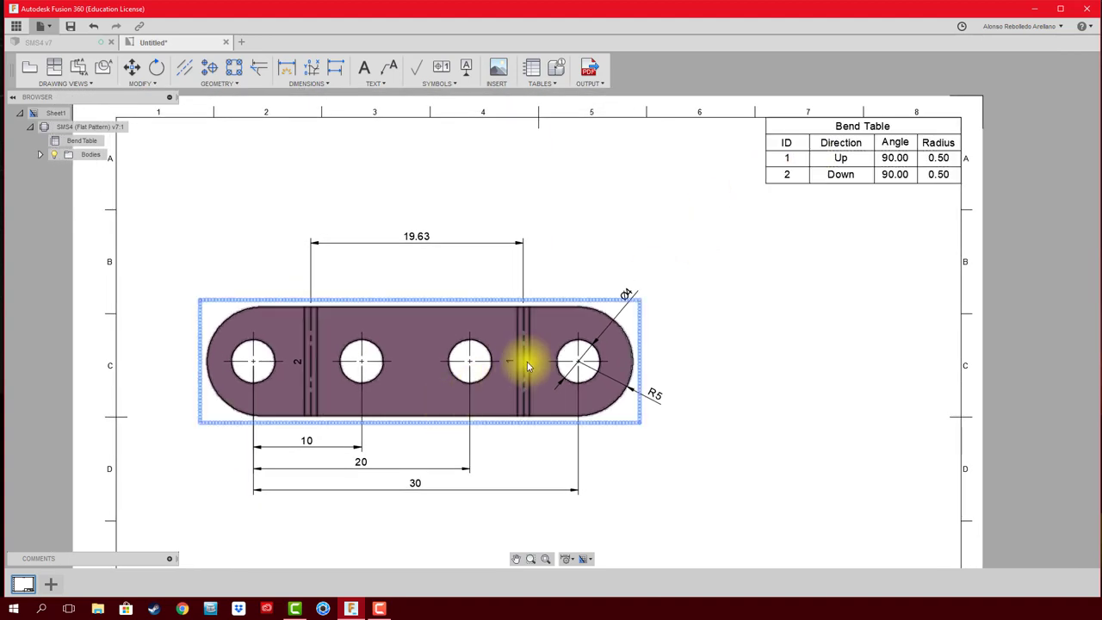
scroll(516, 354, up, 2)
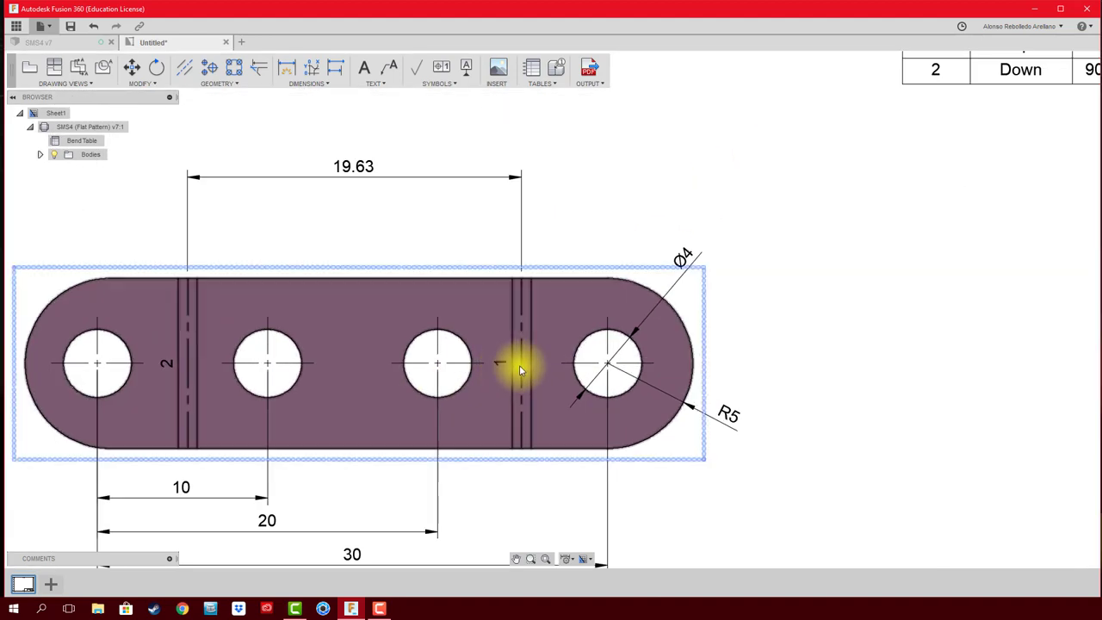
scroll(517, 358, down, 2)
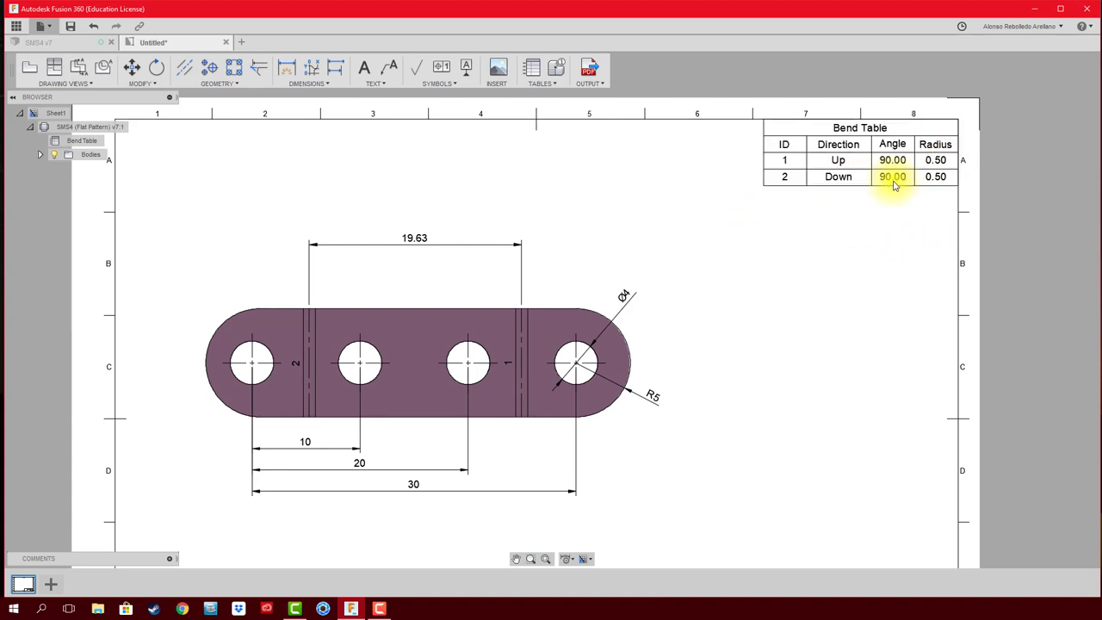
scroll(758, 360, down, 1)
scroll(758, 360, down, 1)
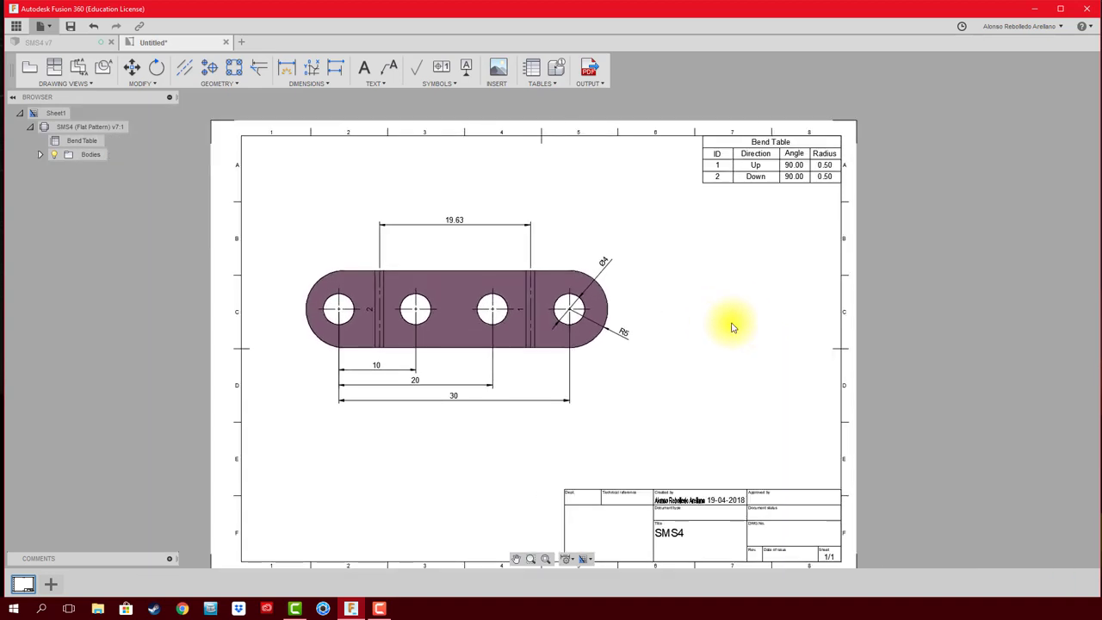
middle_drag(731, 327, 727, 278)
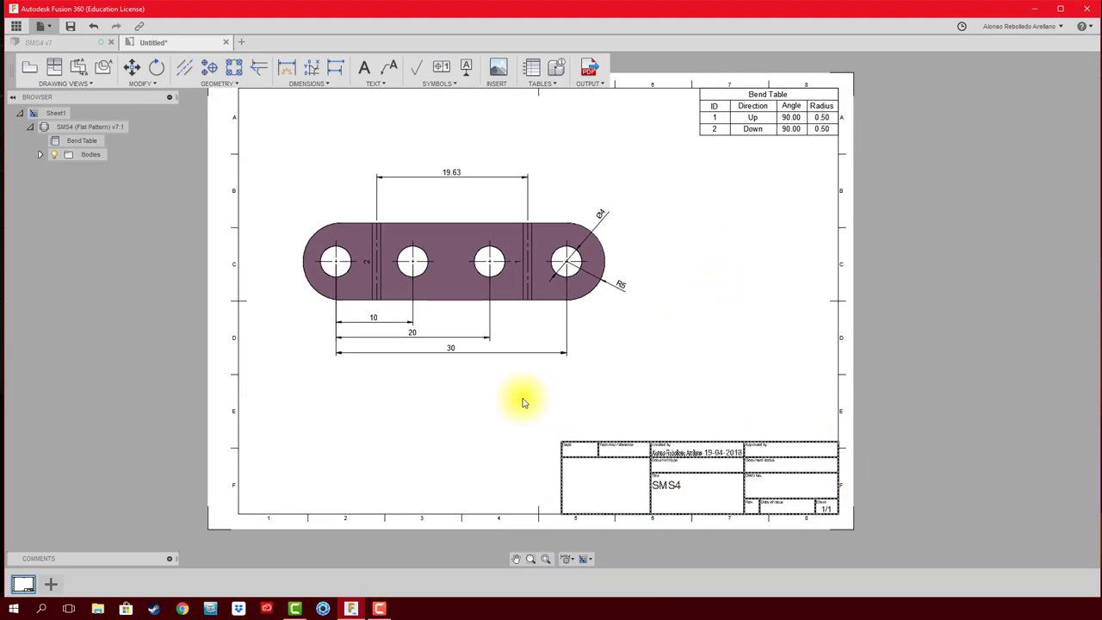
scroll(505, 401, up, 1)
scroll(648, 352, up, 1)
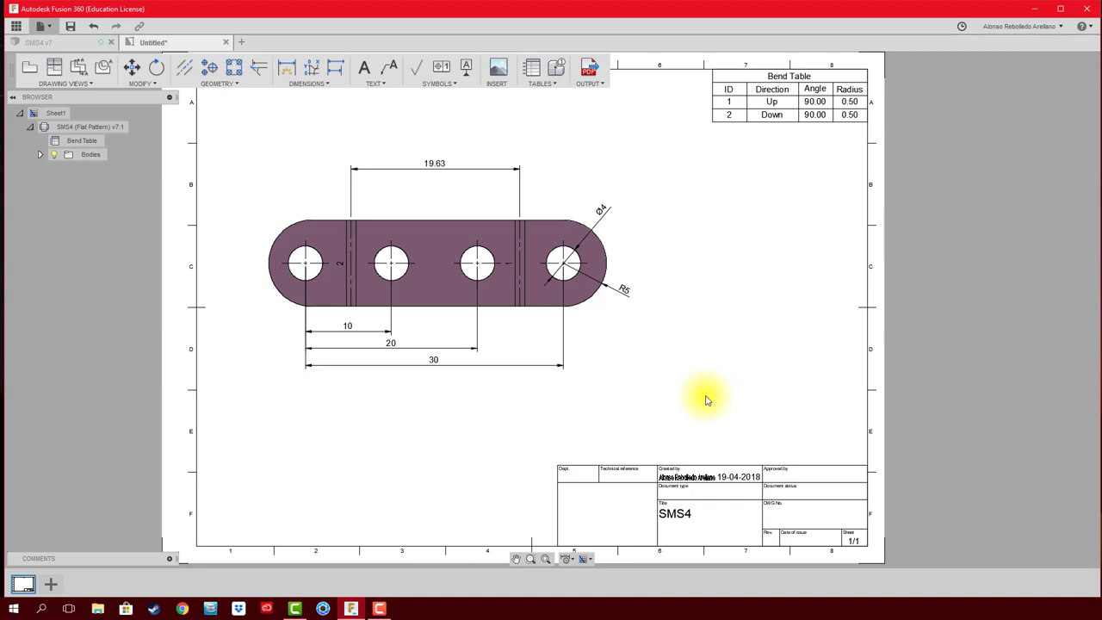
Place a 5:1 Home-orientation base view of the folded model right of the flat pattern
click(30, 74)
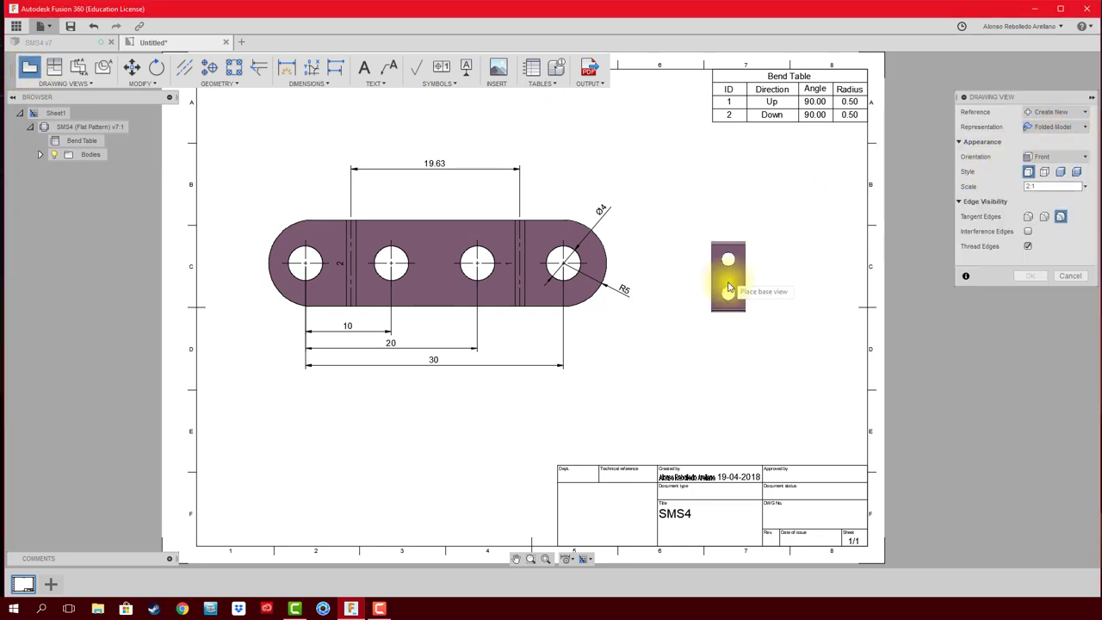
click(1070, 130)
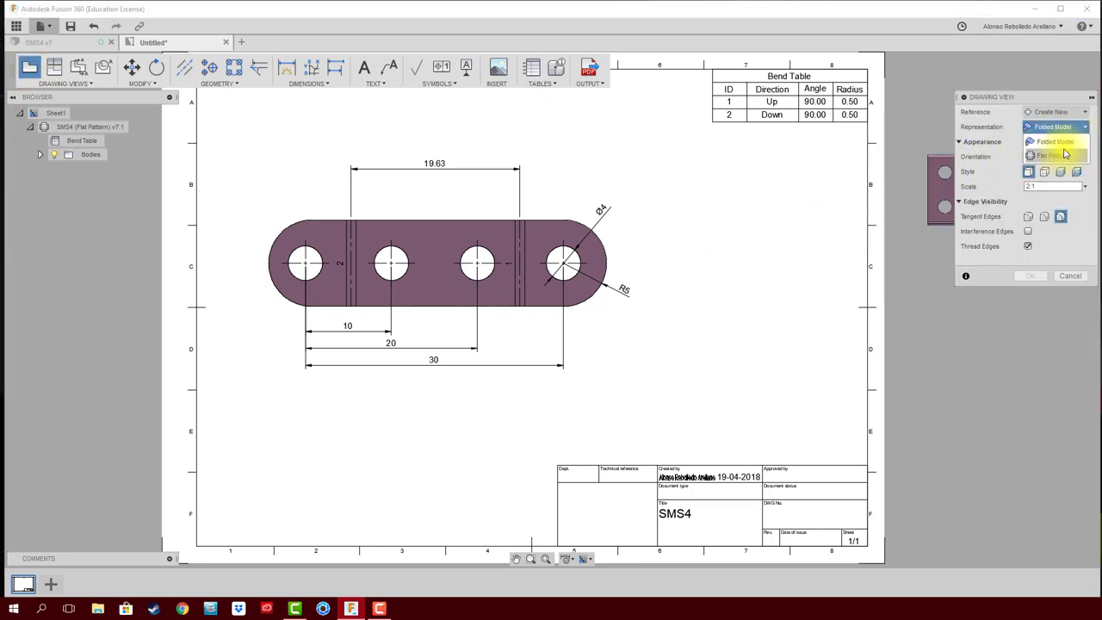
click(1059, 142)
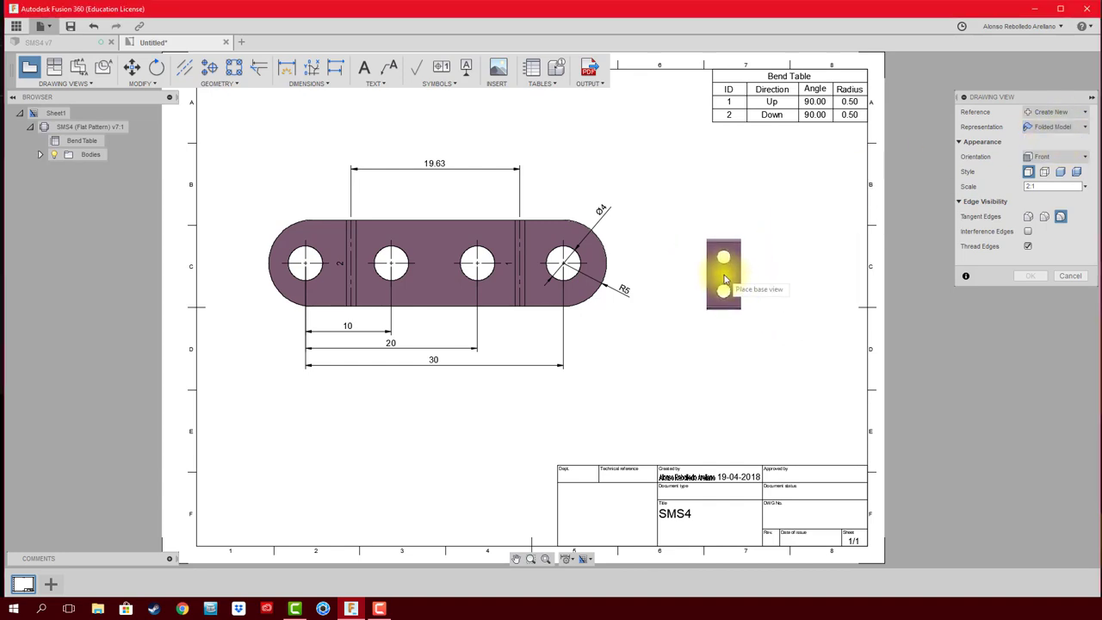
click(1082, 162)
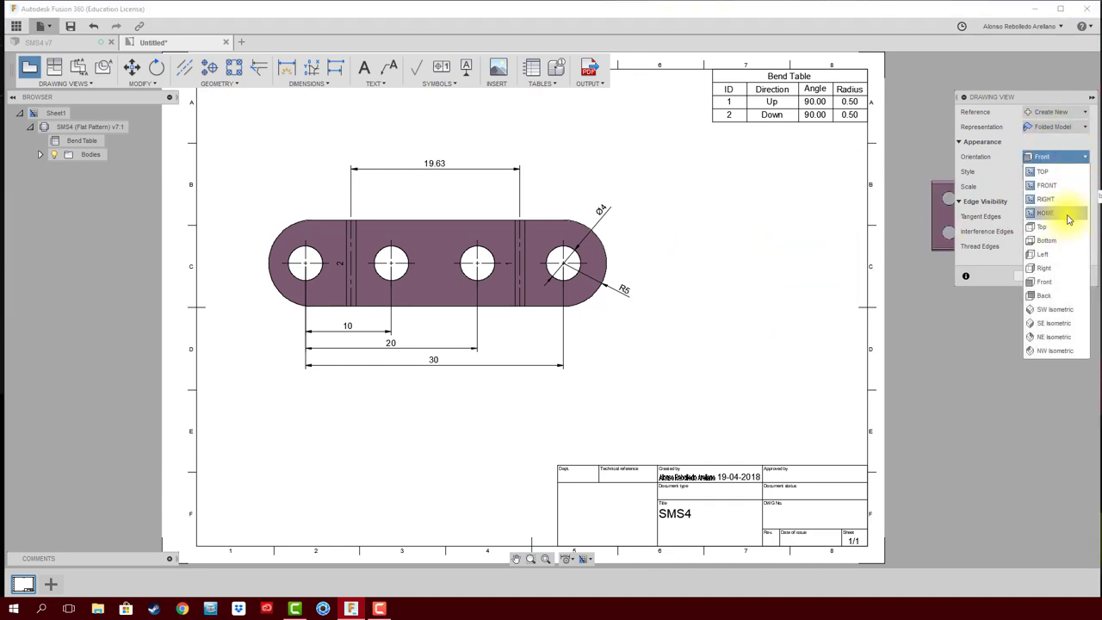
click(1070, 220)
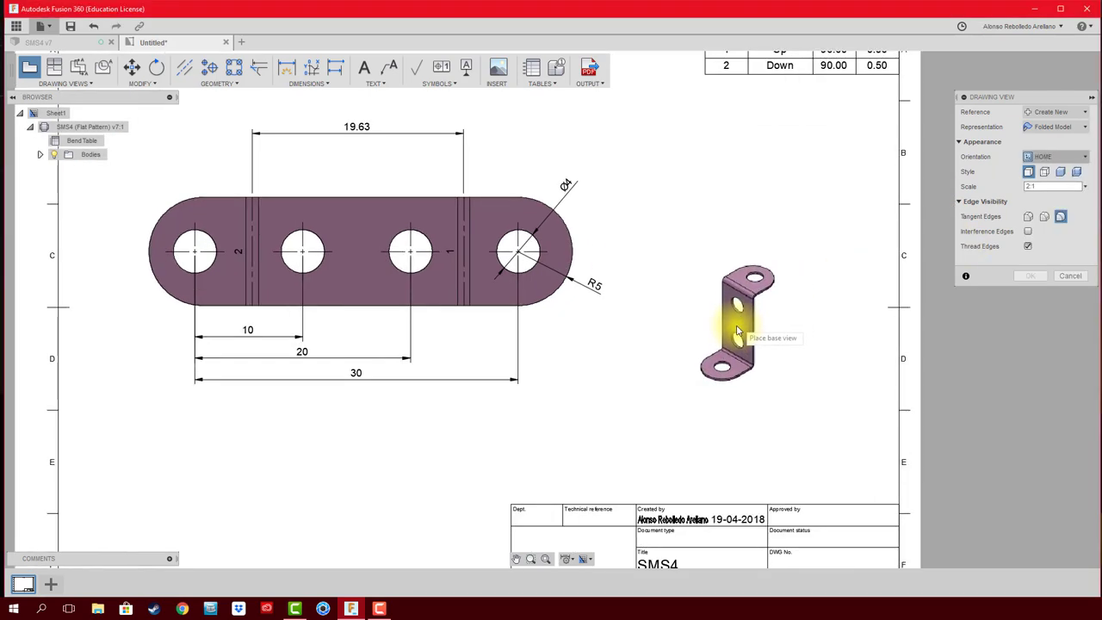
click(1084, 186)
click(1042, 200)
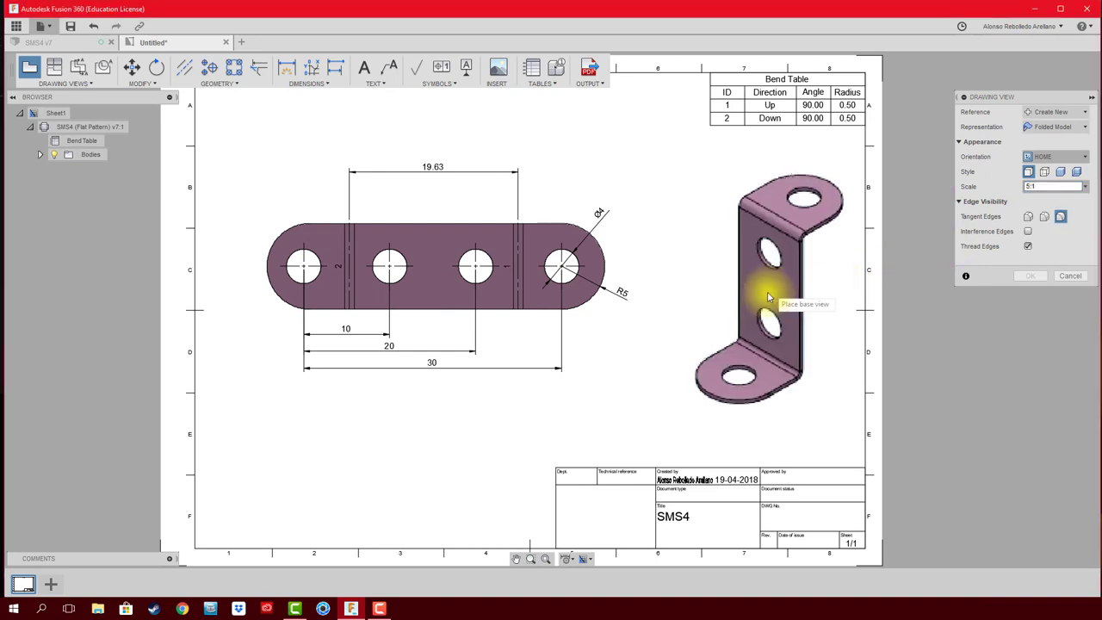
click(732, 295)
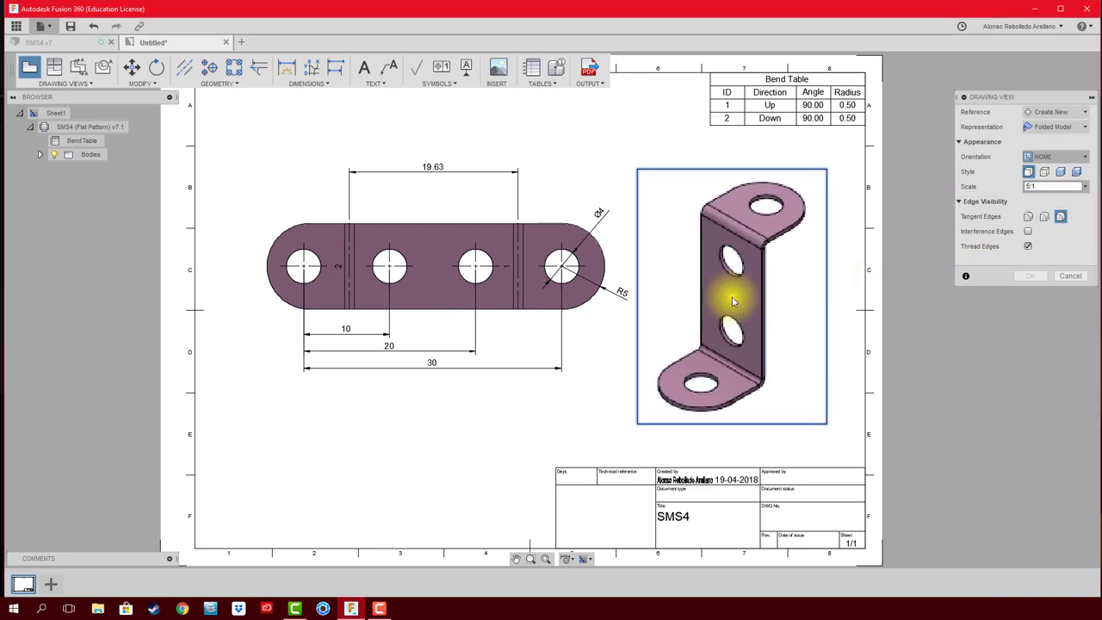
click(1029, 276)
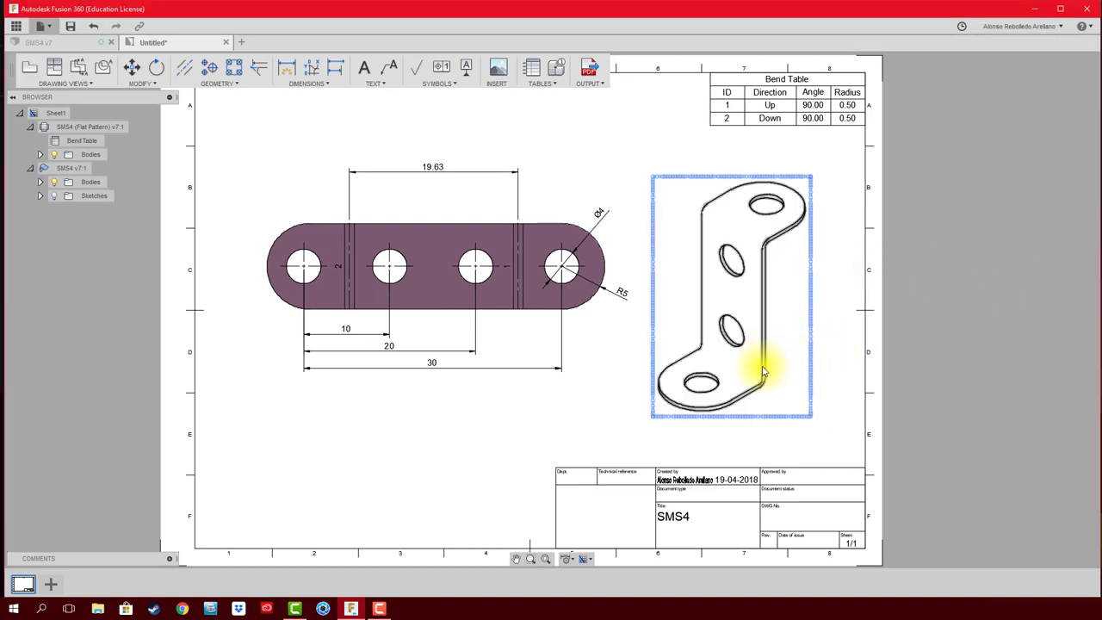
Set the isometric view's style to Shaded with Hidden Edges
scroll(778, 384, up, 2)
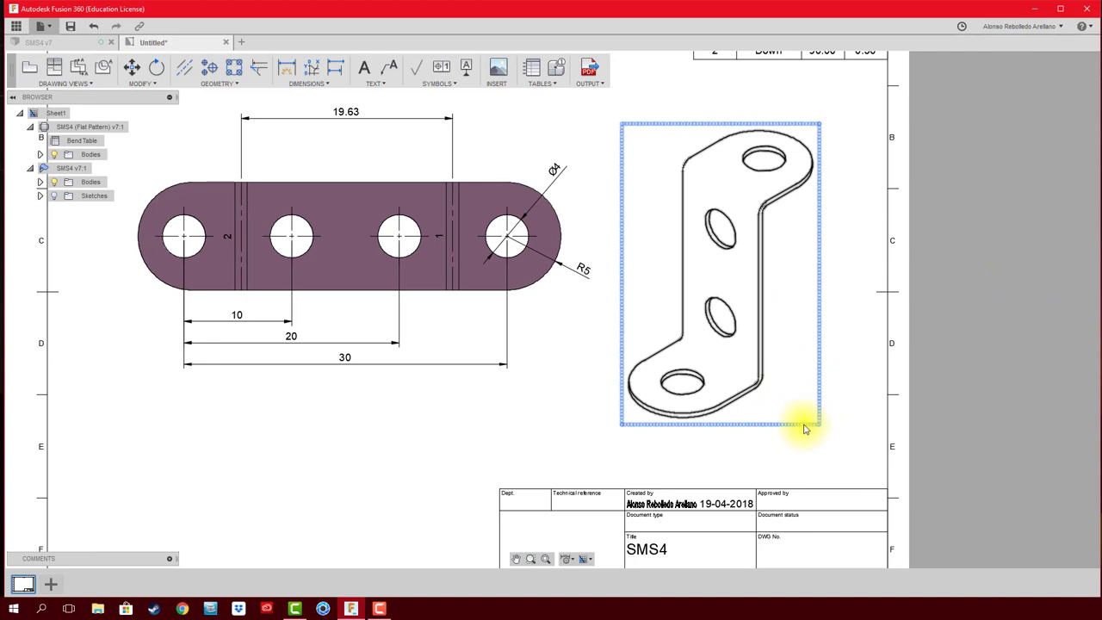
click(805, 428)
double_click(804, 426)
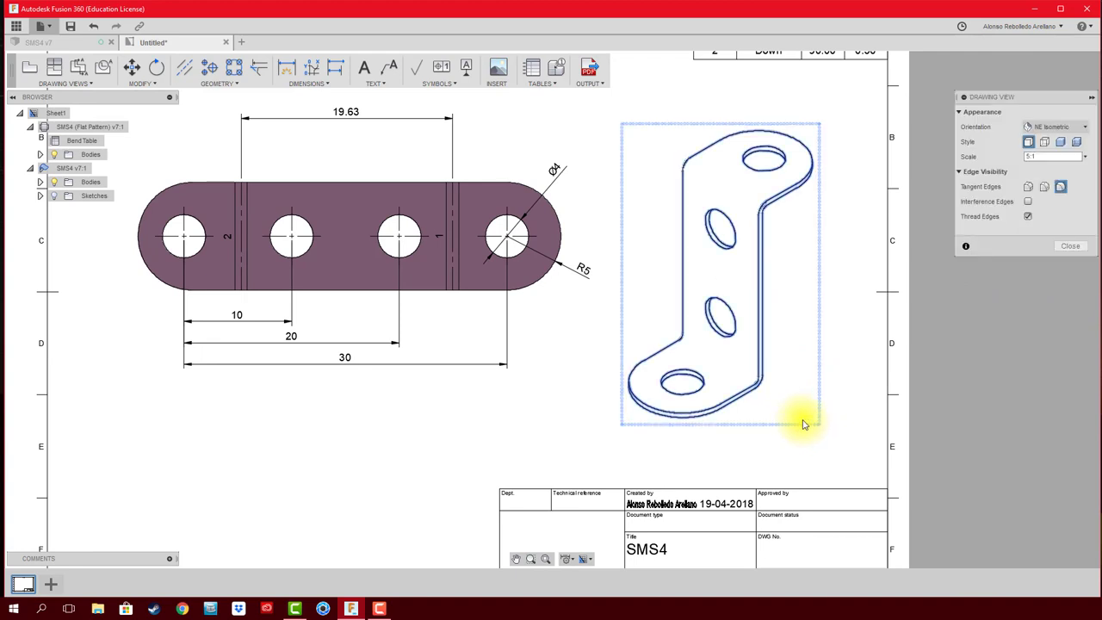
click(1077, 143)
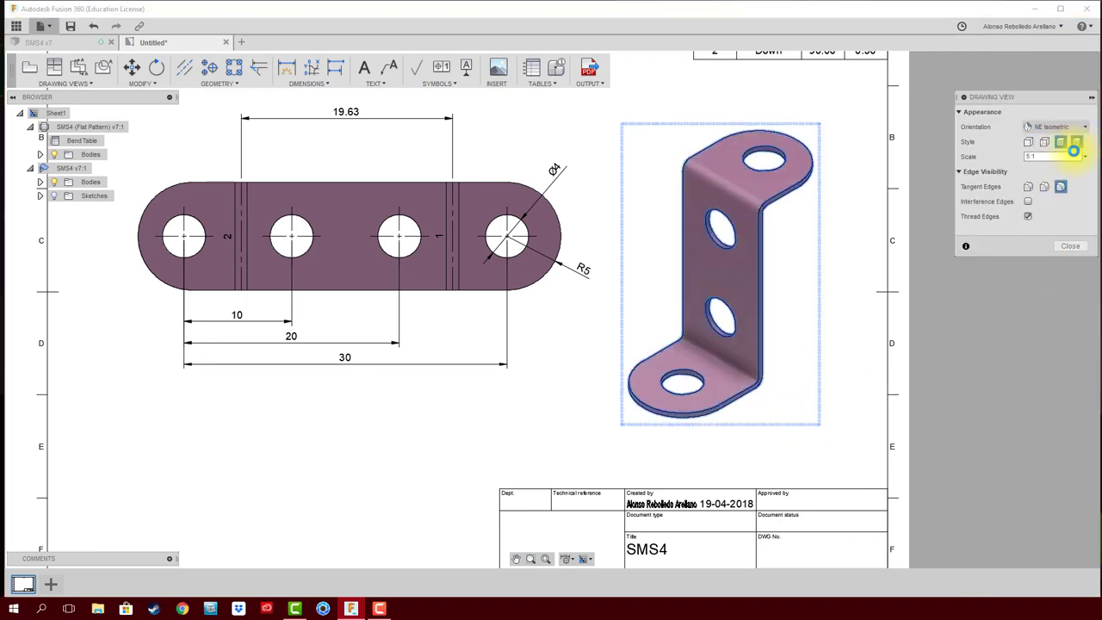
click(1075, 147)
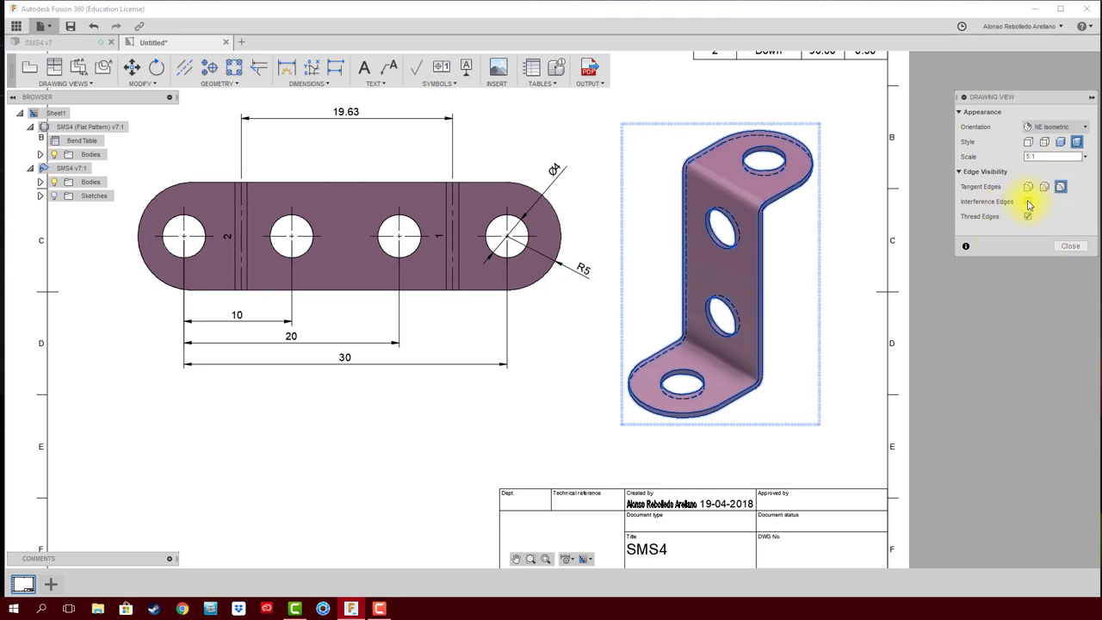
click(1067, 249)
scroll(750, 332, down, 2)
scroll(551, 388, down, 2)
Move the flat-pattern view slightly left on the sheet
scroll(589, 379, up, 1)
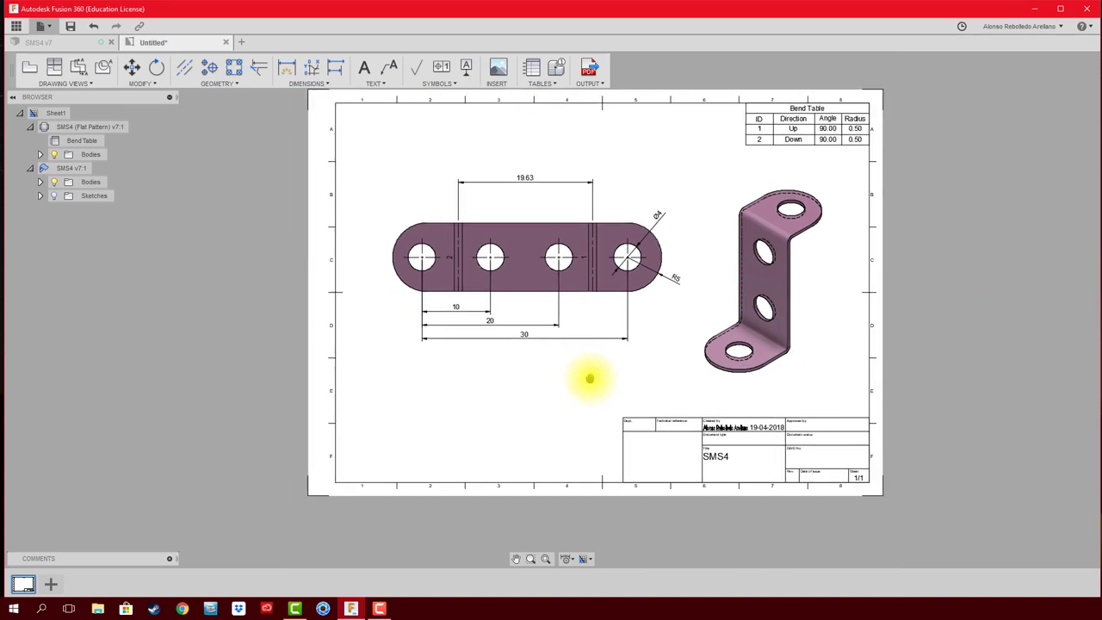
click(596, 251)
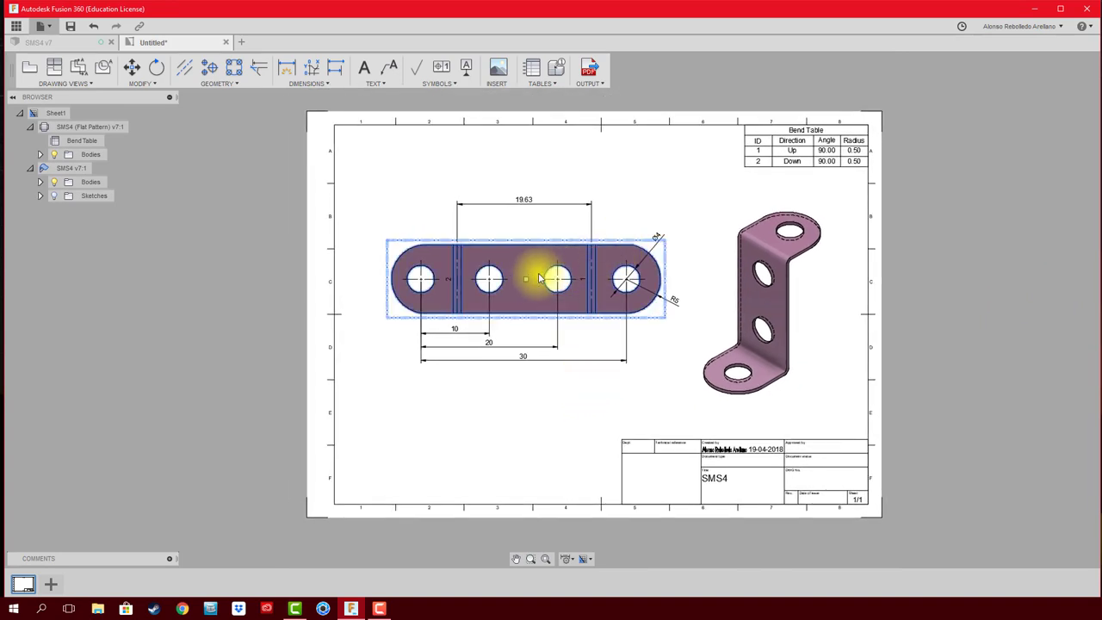
drag(527, 284, 517, 284)
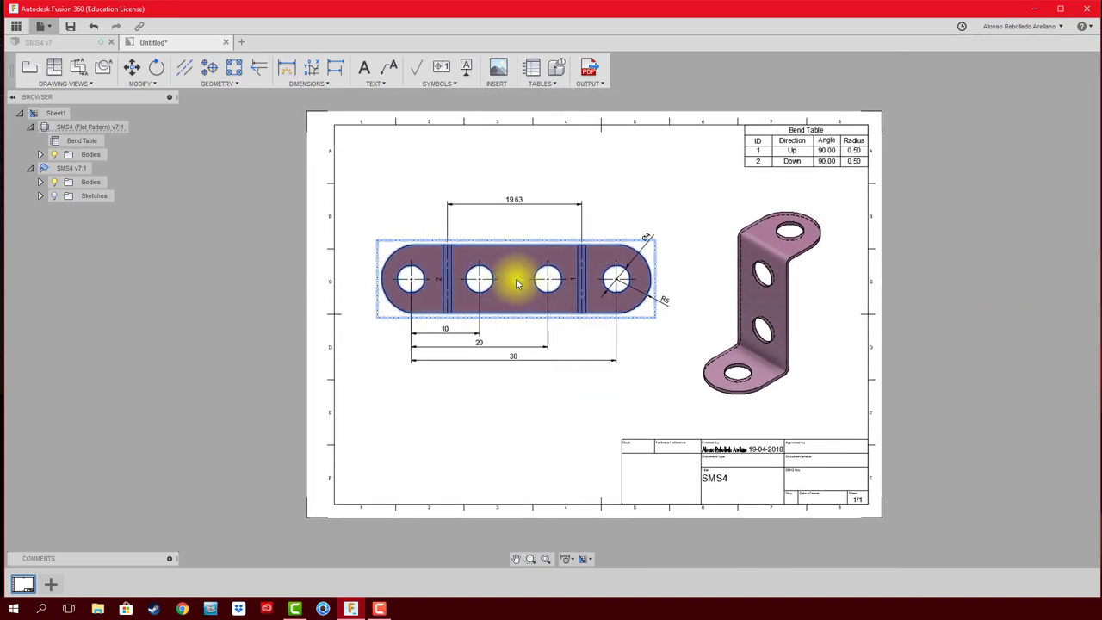
Start a table on the flat-pattern view, then close it without placing another
click(561, 406)
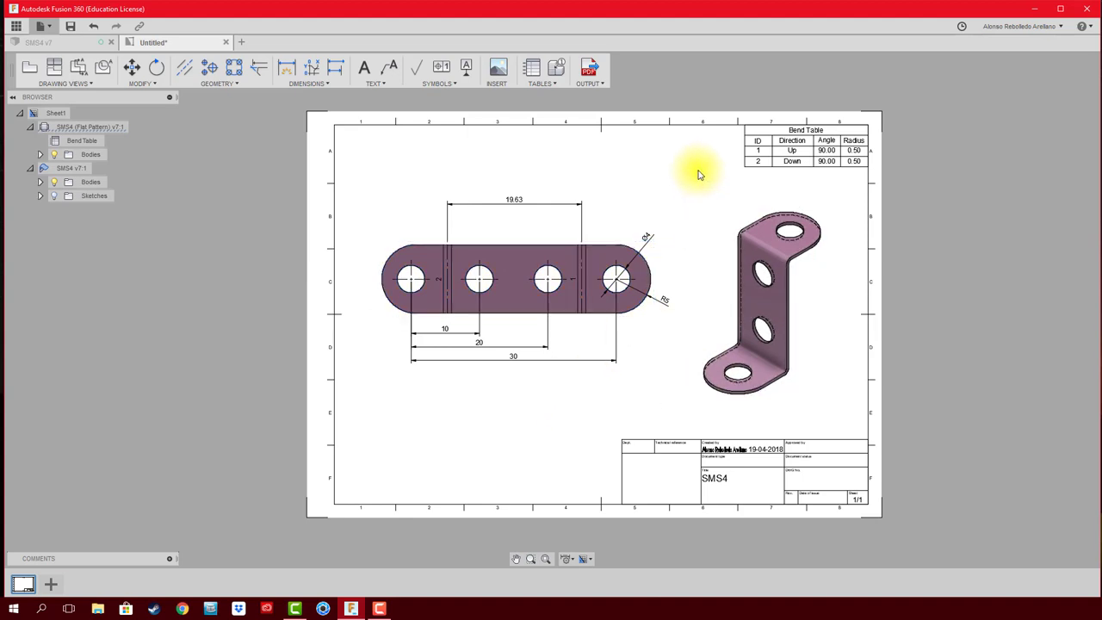
click(532, 67)
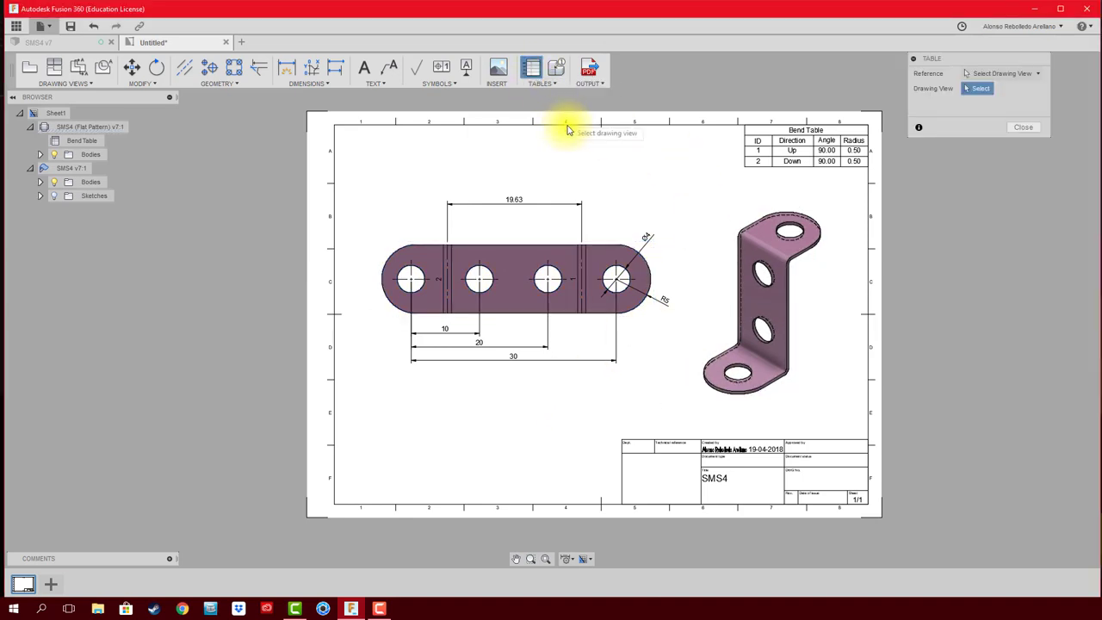
click(637, 243)
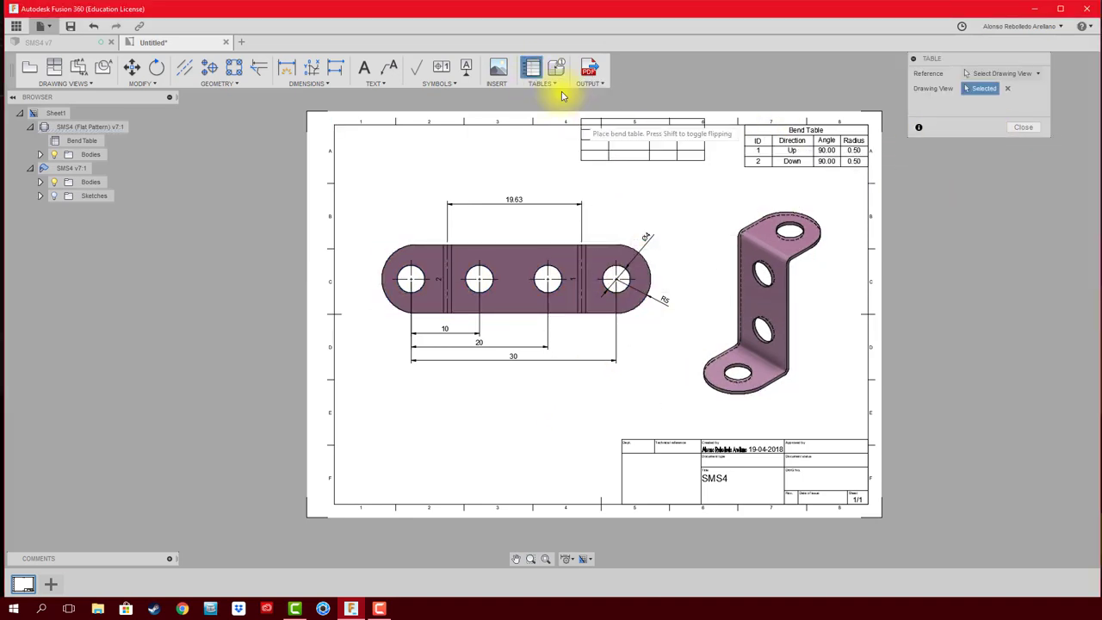
click(1023, 126)
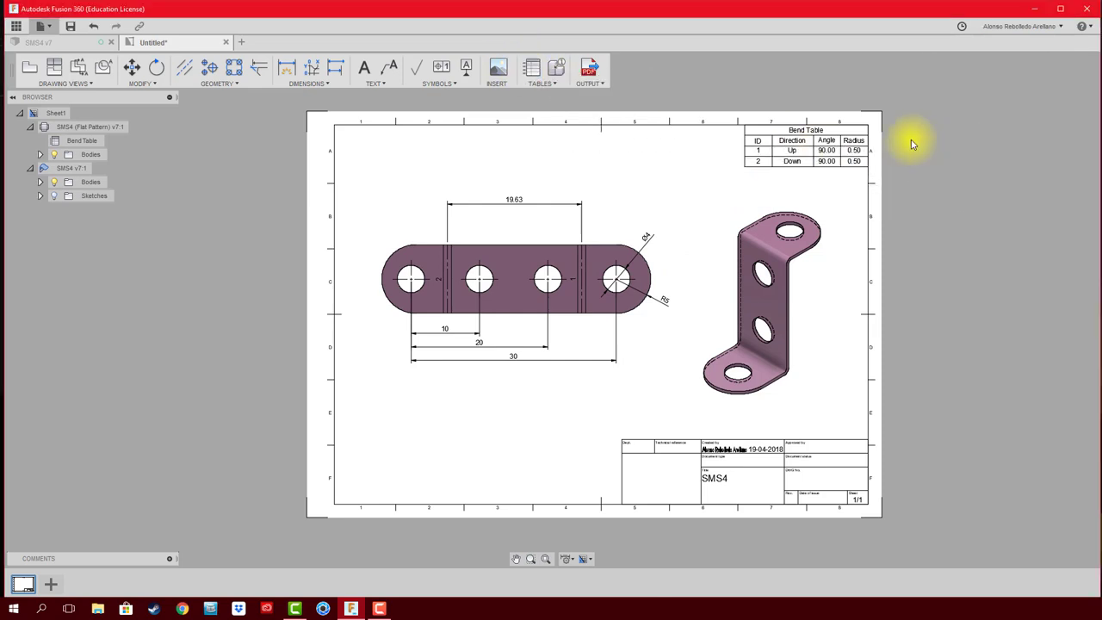